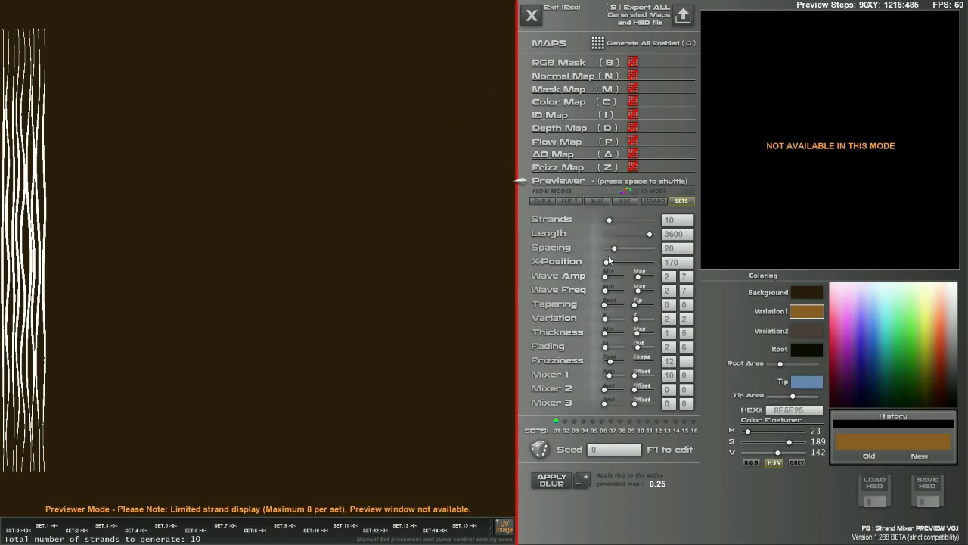
Look through the other strand sets in the SETS row.
mouse_move(566, 422)
left_mouse_down()
mouse_move(620, 421)
mouse_move(556, 422)
left_mouse_up()
Move set 01's strands toward the canvas centre (X-Position about 2007) and make them much wavier.
left_click_drag(606, 262, 636, 248)
left_click_drag(613, 281, 648, 319)
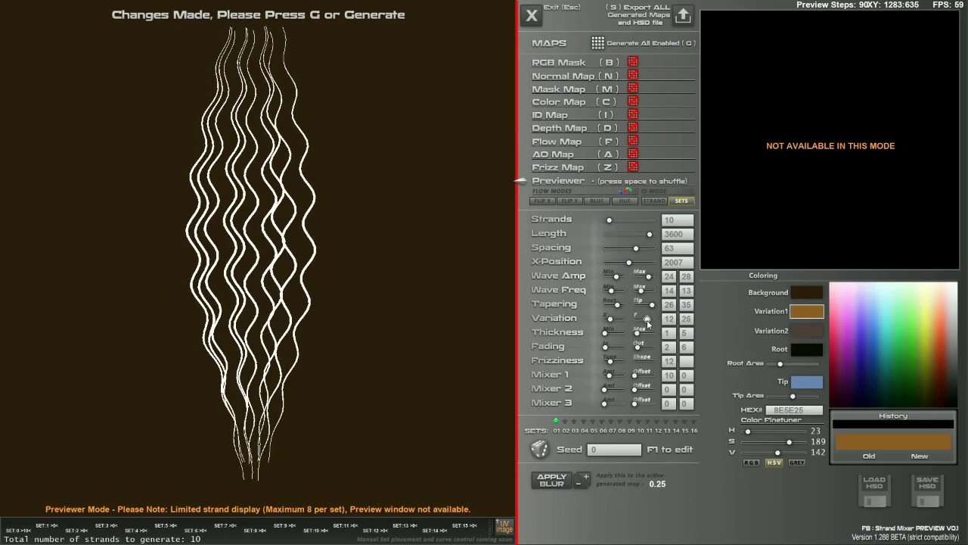
Reshuffle set 01's random seed several times and raise it to 27 strands.
left_click(540, 450)
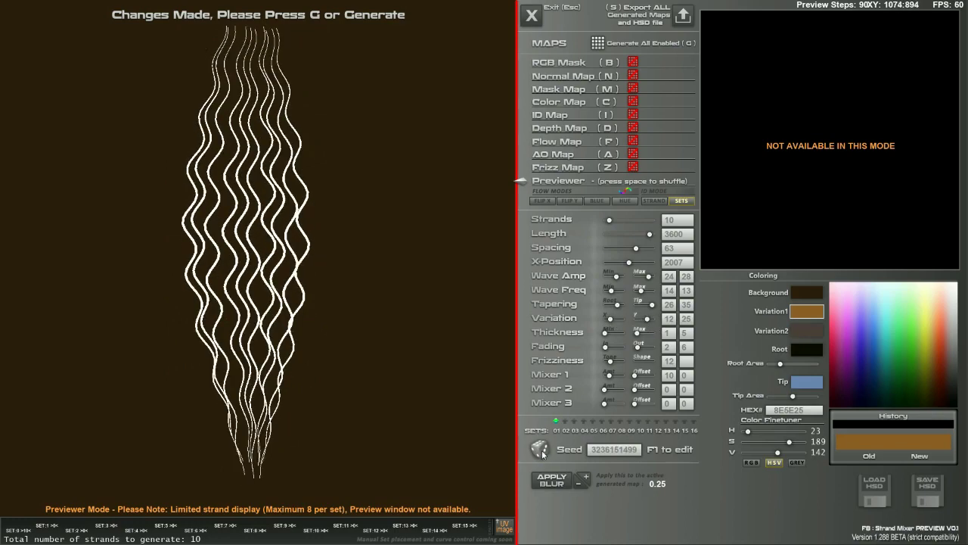
left_click(541, 449)
left_click(541, 449)
left_click(541, 449)
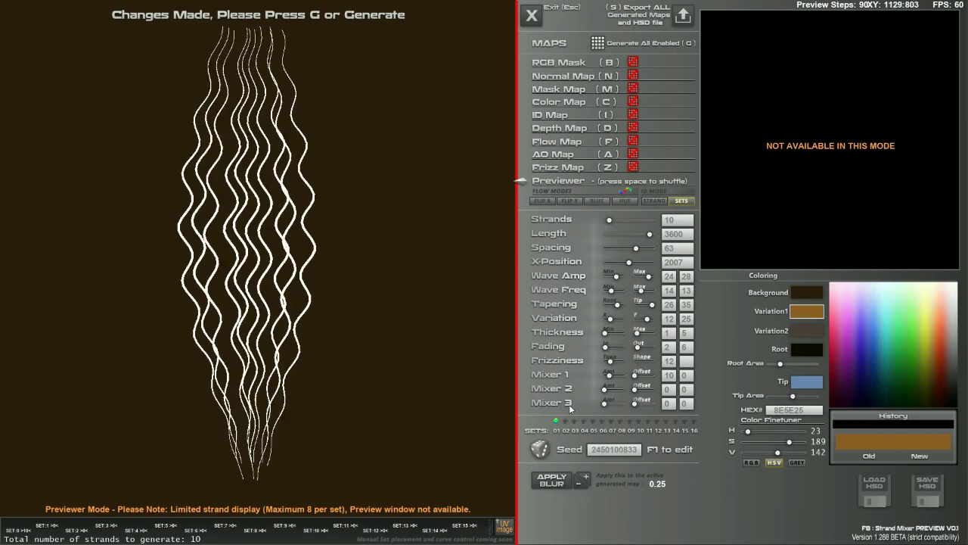
key("space")
key("space")
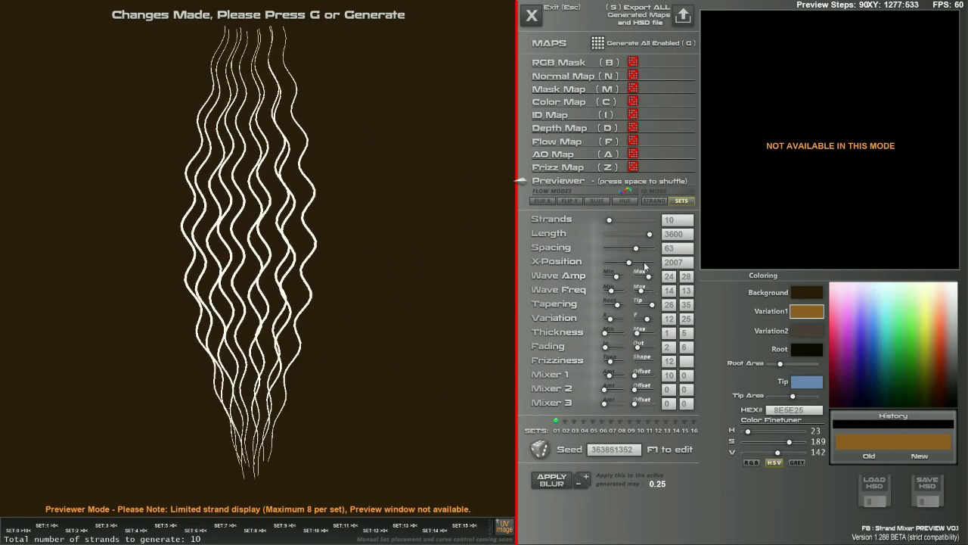
left_click_drag(609, 221, 627, 235)
Make set 01's strands thinner and wavier, with spacing 38 and length 3640.
left_click_drag(617, 276, 611, 248)
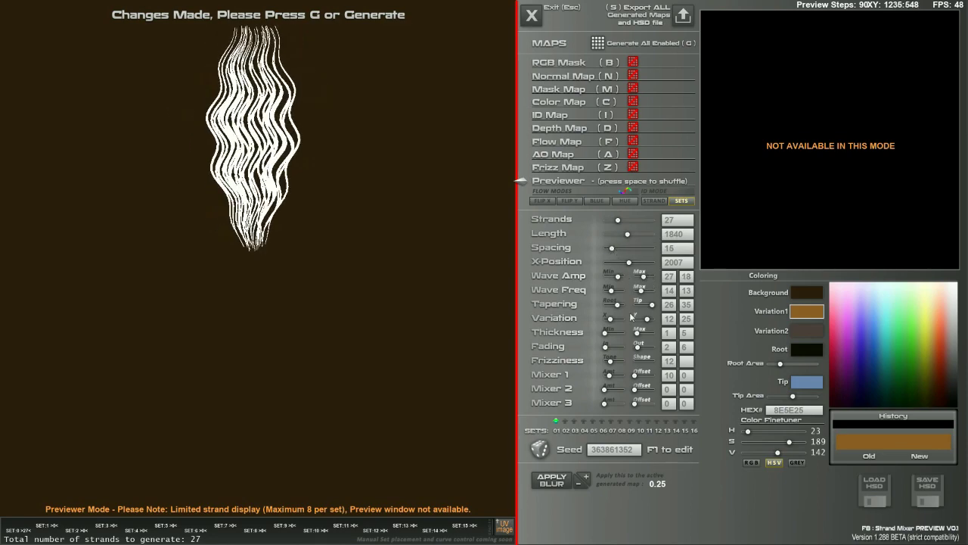
left_click_drag(606, 334, 637, 335)
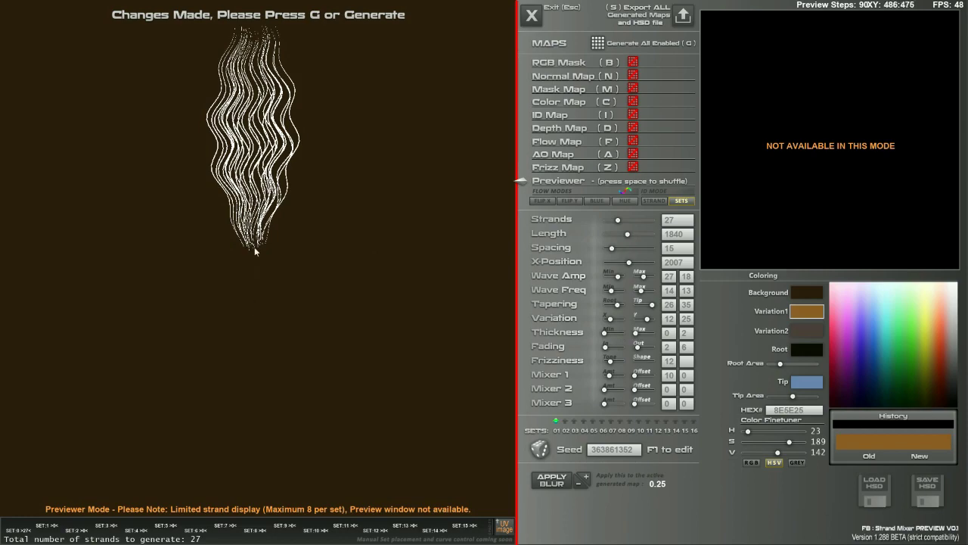
left_click_drag(612, 248, 619, 249)
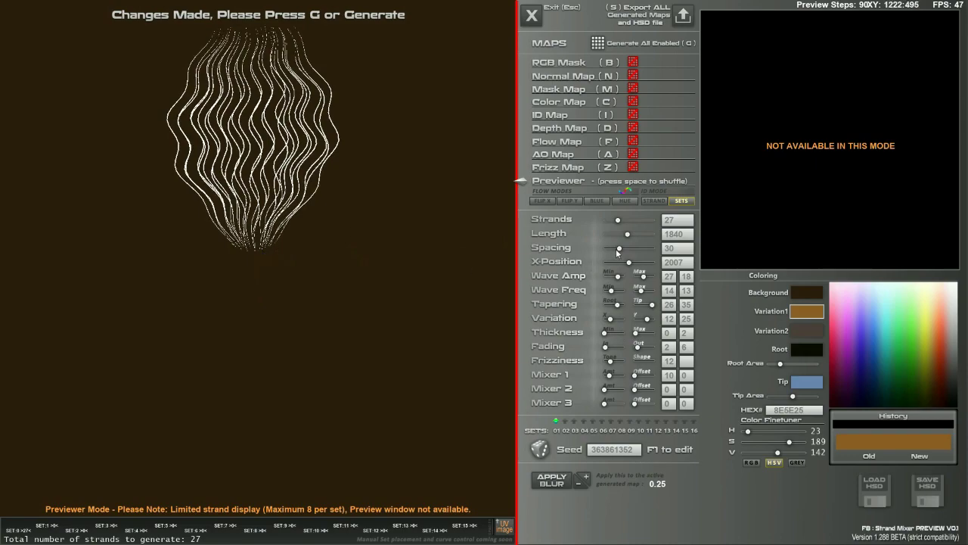
left_click_drag(616, 249, 648, 242)
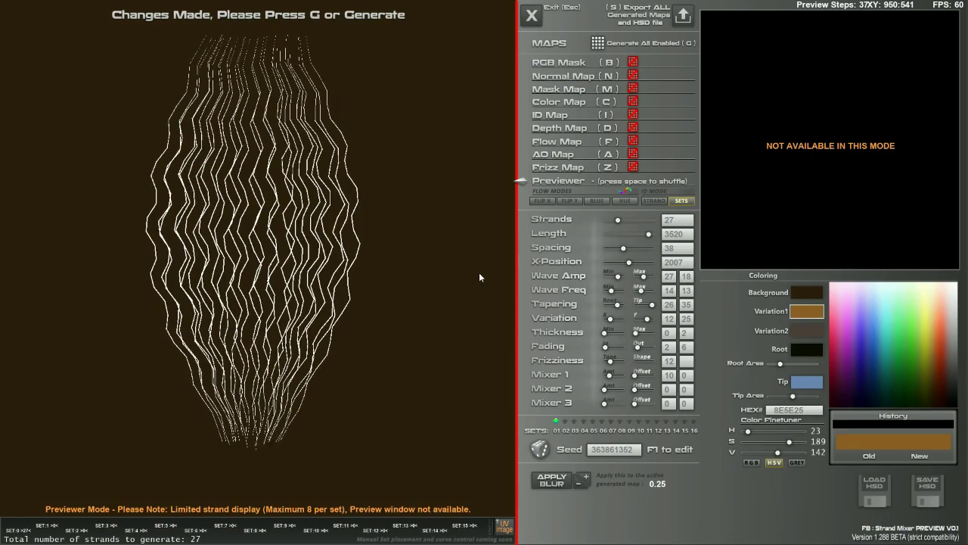
left_click(651, 233)
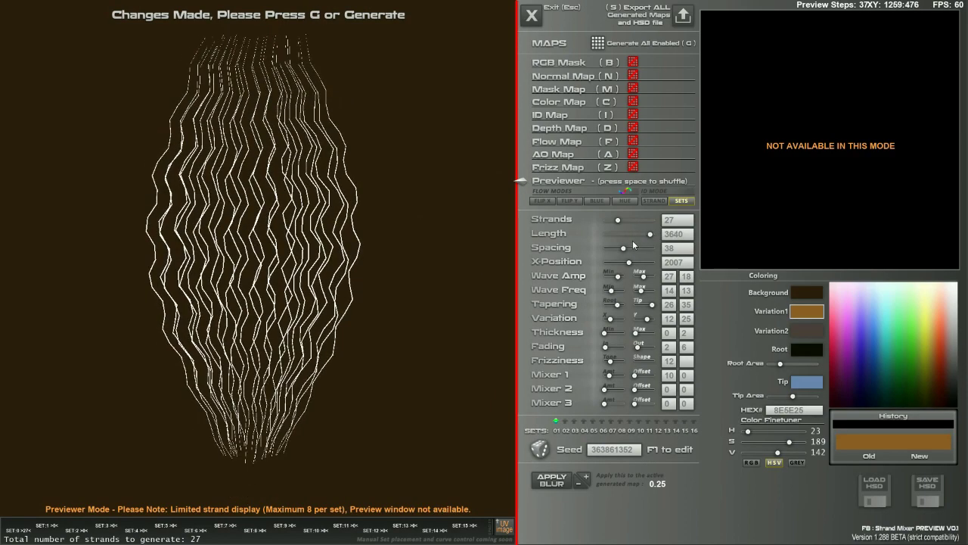
Reduce set 01's spacing to 31 and adjust its tapering and maximum variation.
left_click_drag(633, 240, 614, 305)
mouse_move(652, 305)
left_mouse_down()
mouse_move(616, 323)
mouse_move(655, 320)
left_mouse_up()
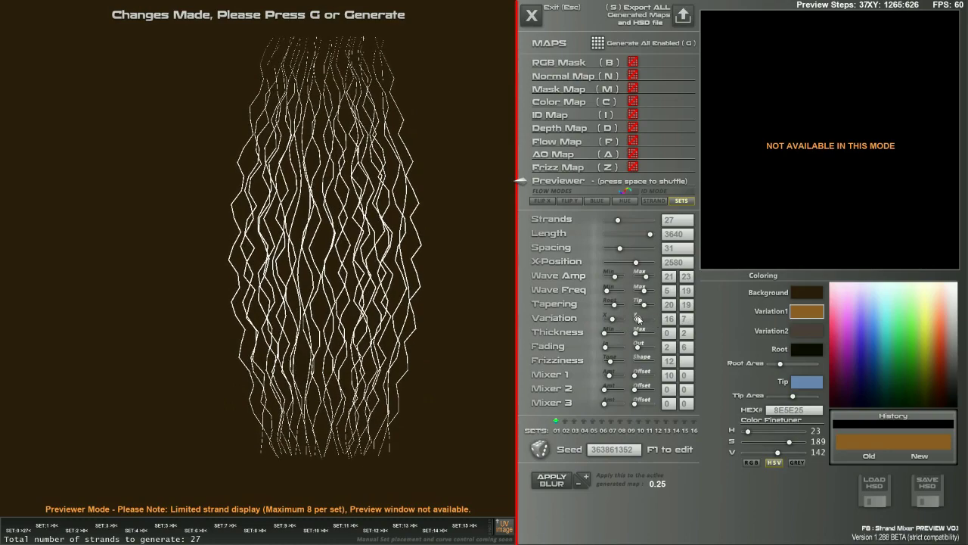
left_click_drag(655, 320, 644, 321)
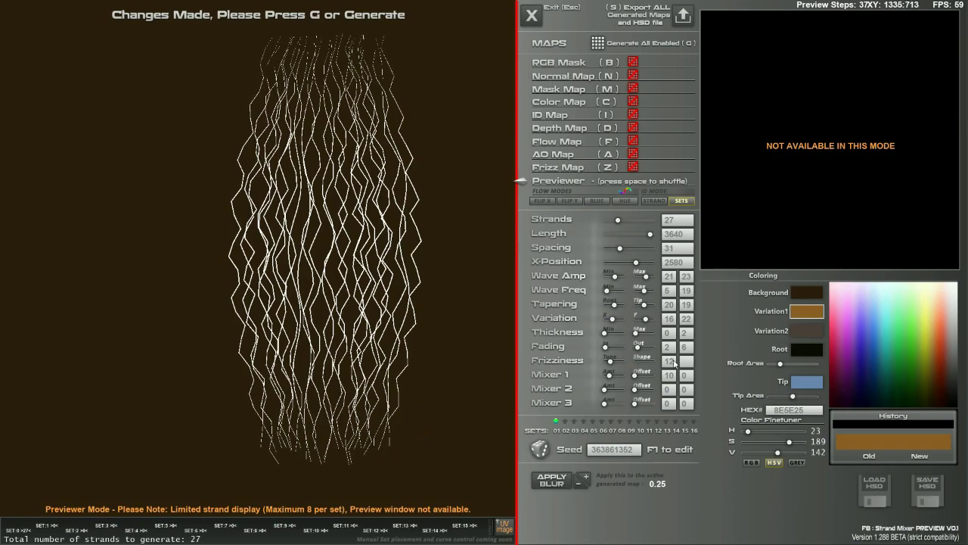
left_click_drag(640, 330, 648, 320)
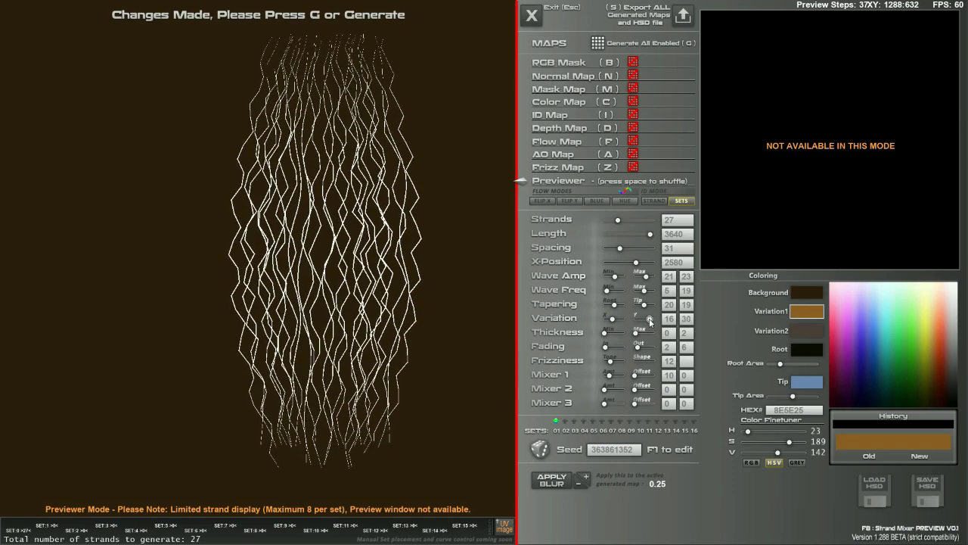
Reshuffle the seed twice, lower variation to 10, and shift set 01 to the canvas's left side.
key("space")
key("space")
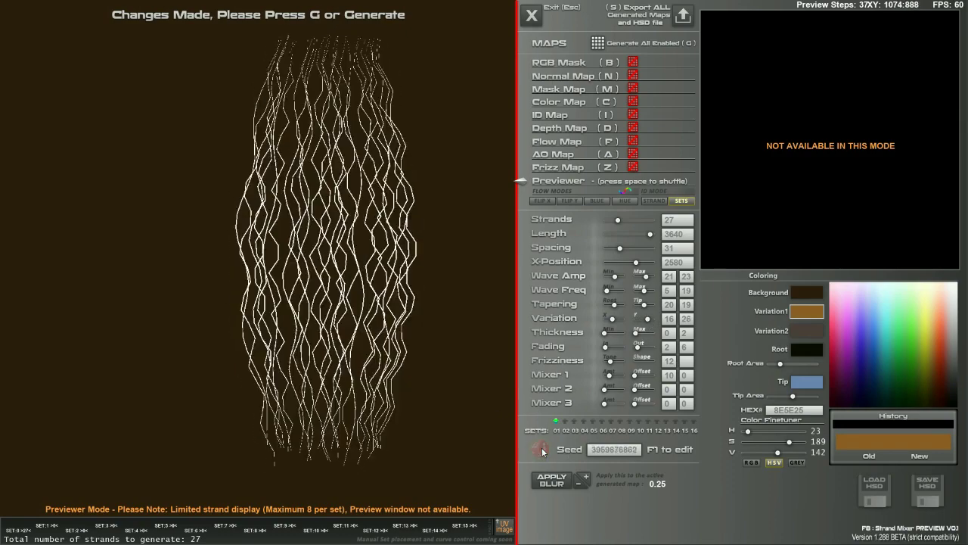
key("space")
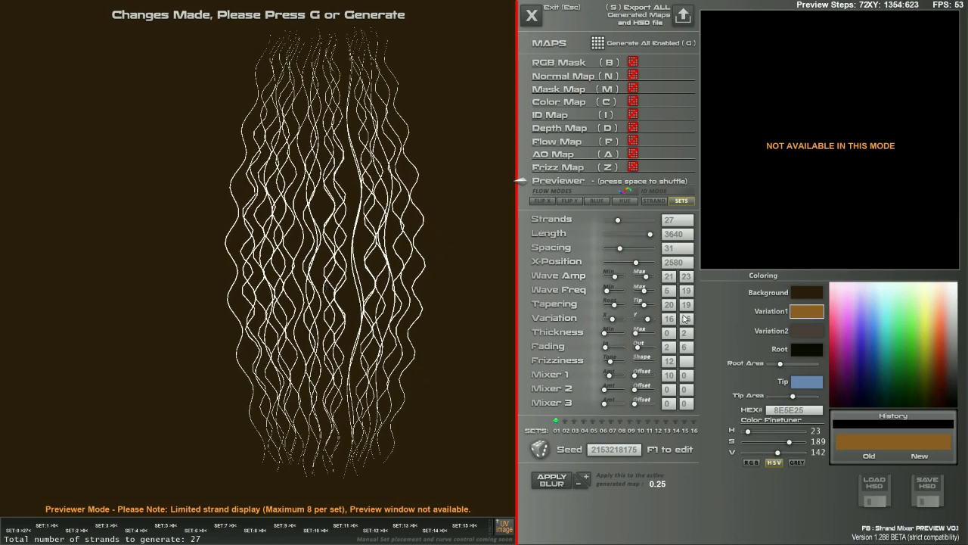
left_click_drag(652, 321, 613, 304)
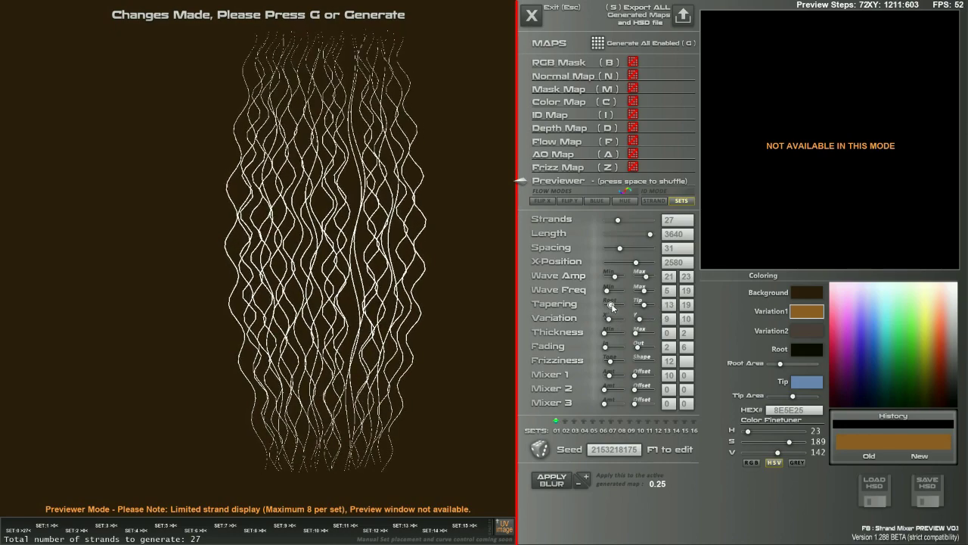
left_click_drag(636, 262, 616, 263)
Give strand set 02 thirteen strands positioned to the right (X-Position 2499).
left_click(566, 421)
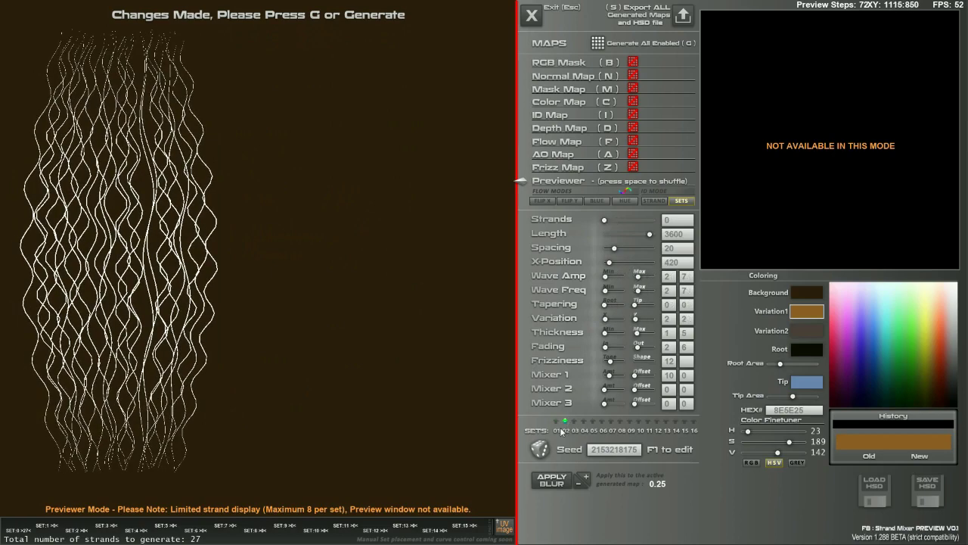
left_click_drag(611, 224, 612, 223)
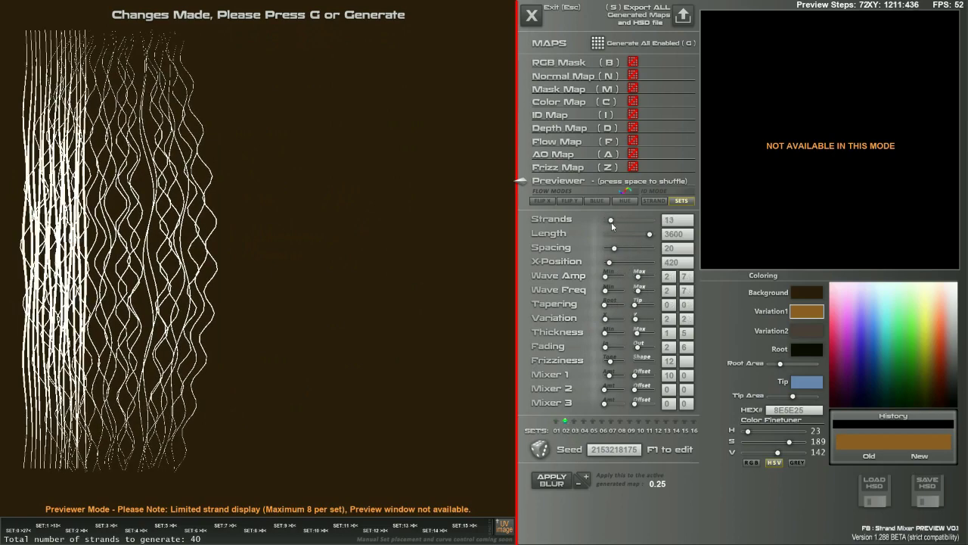
left_click_drag(609, 263, 643, 277)
Shape set 02's waves, apply Mixer amount 12, shorten strands to 1440 and narrow spacing to 20.
left_click_drag(605, 290, 614, 351)
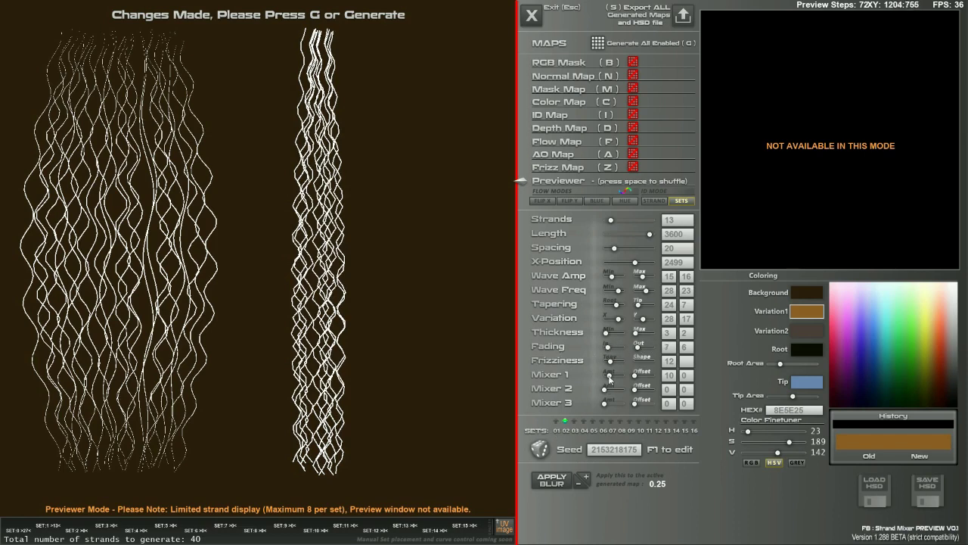
left_click_drag(605, 389, 612, 403)
left_click_drag(617, 305, 623, 250)
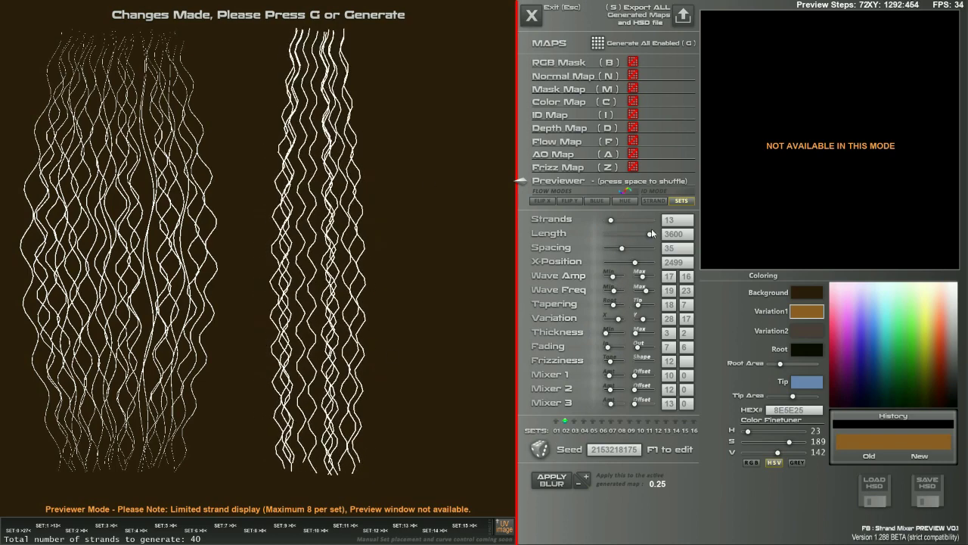
left_click_drag(652, 231, 624, 221)
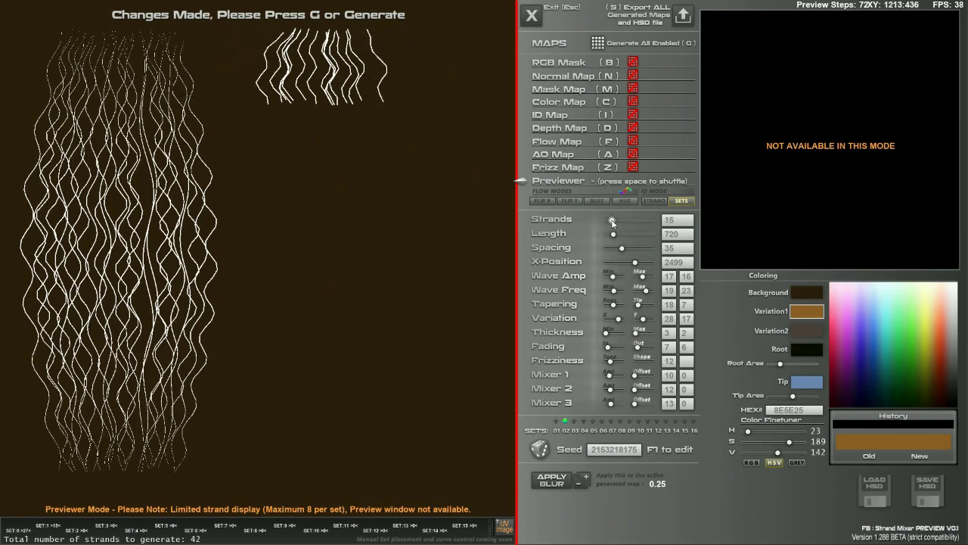
left_click_drag(612, 221, 614, 306)
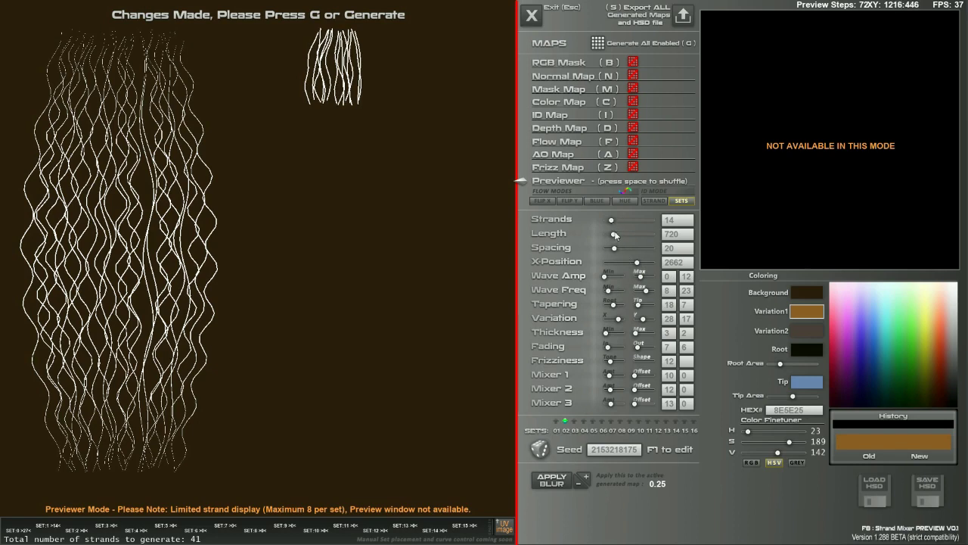
Shorten set 02's strands, tweak spacing and waviness, raise the count to 17, and lower minimum variation.
left_click_drag(613, 234, 606, 232)
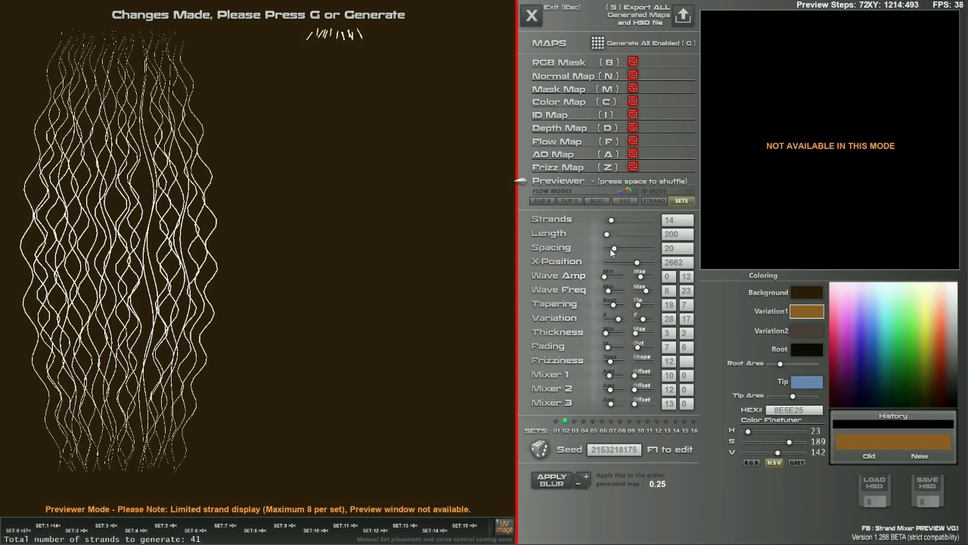
left_click_drag(611, 249, 611, 277)
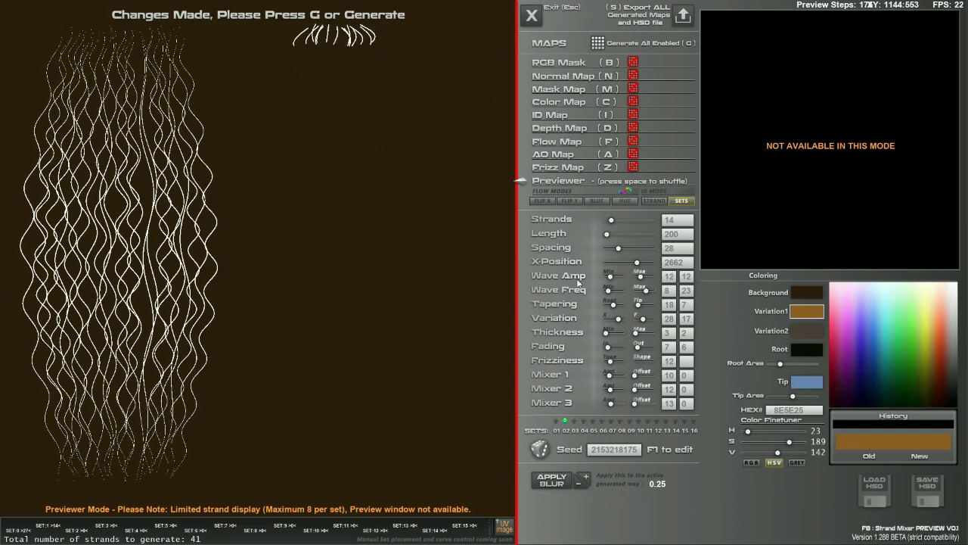
mouse_move(610, 276)
left_mouse_down()
mouse_move(641, 277)
mouse_move(639, 291)
mouse_move(603, 292)
left_mouse_up()
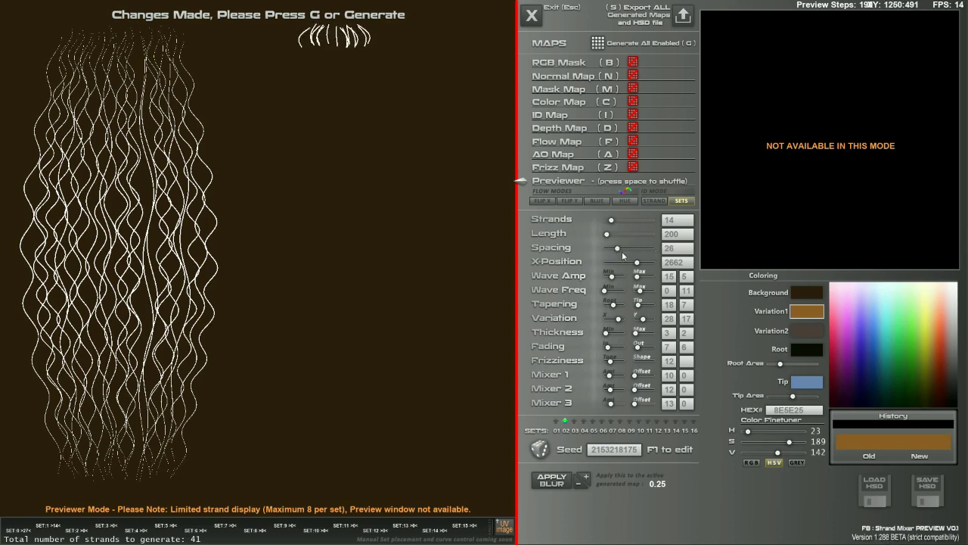
left_click_drag(612, 250, 610, 290)
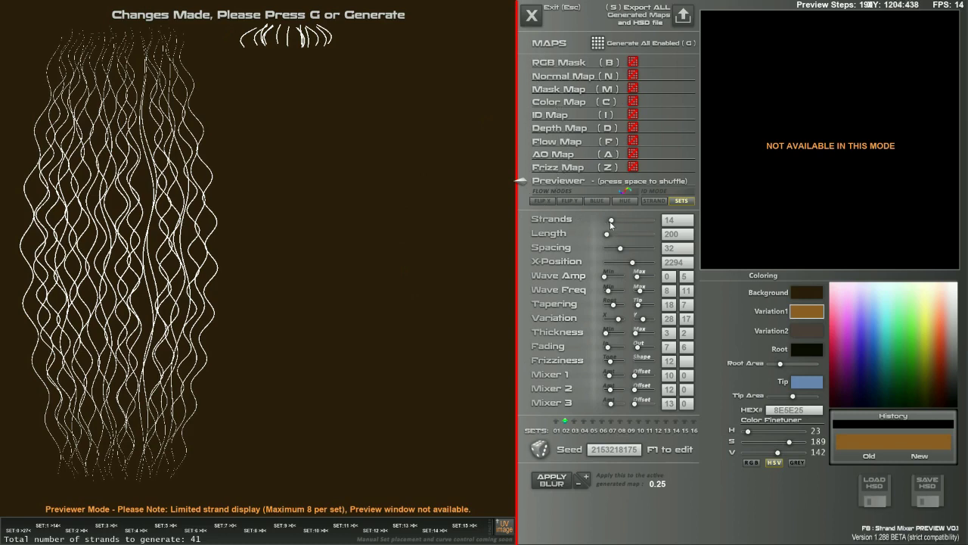
left_click_drag(611, 220, 630, 270)
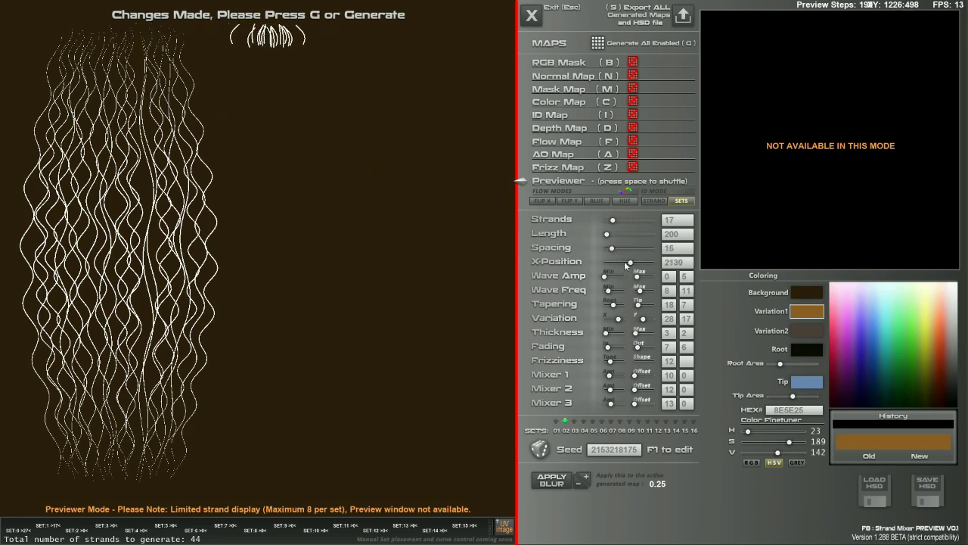
left_click_drag(619, 318, 639, 319)
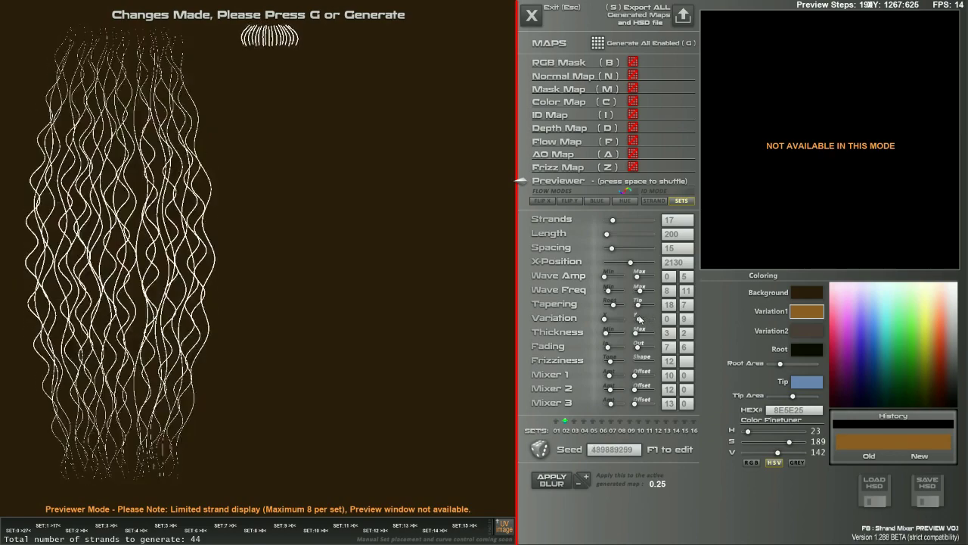
Give strand set 03 ten strands placed in the middle of the canvas.
left_click(575, 421)
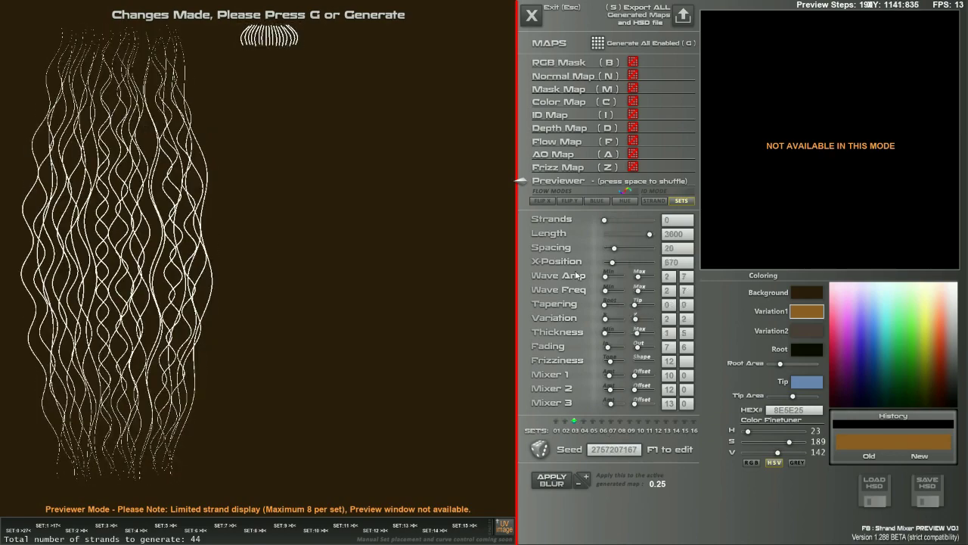
left_click_drag(603, 220, 610, 221)
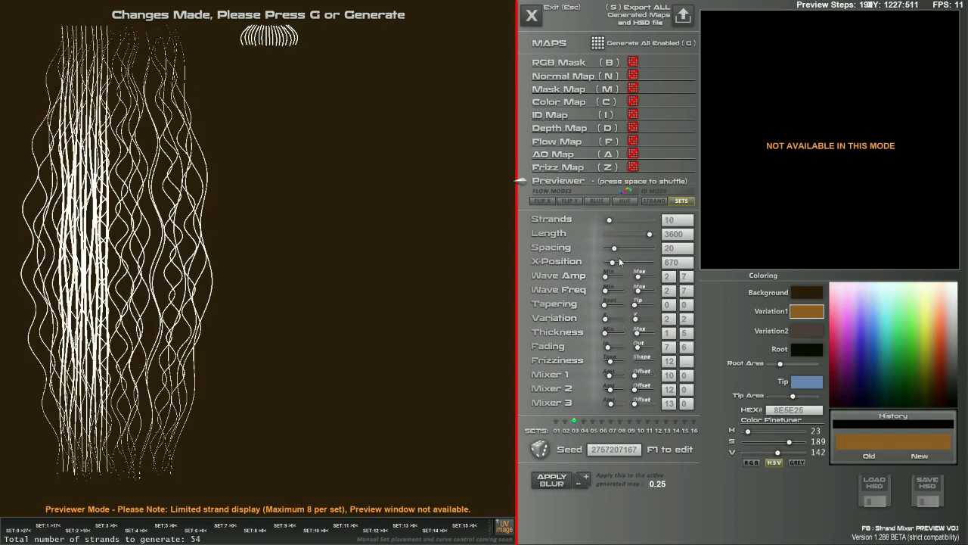
left_click_drag(619, 261, 628, 263)
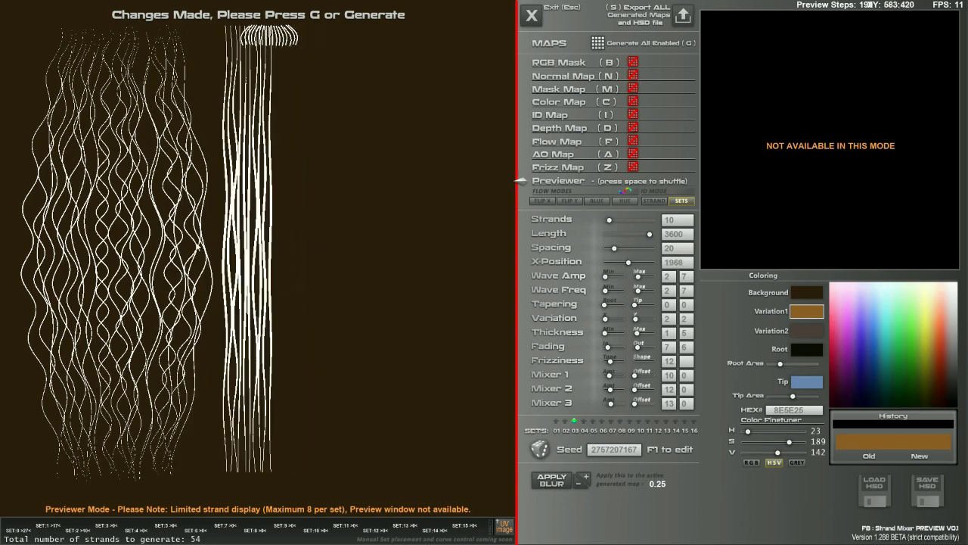
Review set 01, then return to set 02 and reduce its root tapering.
left_click(556, 421)
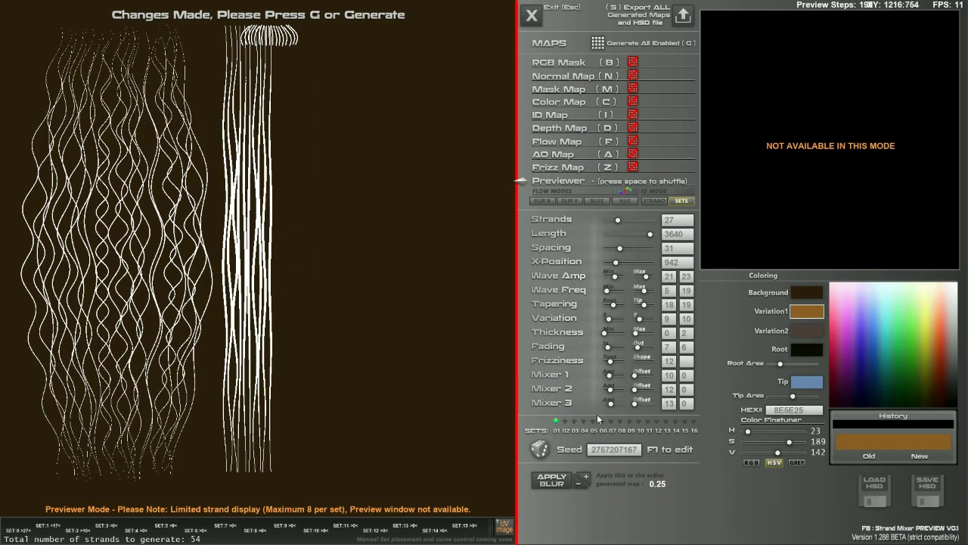
left_click(566, 421)
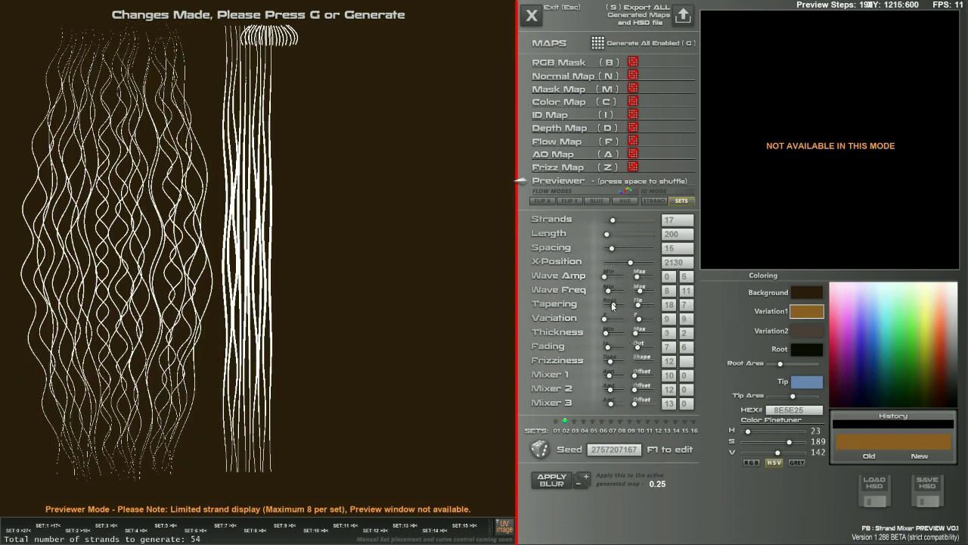
left_click_drag(613, 304, 611, 305)
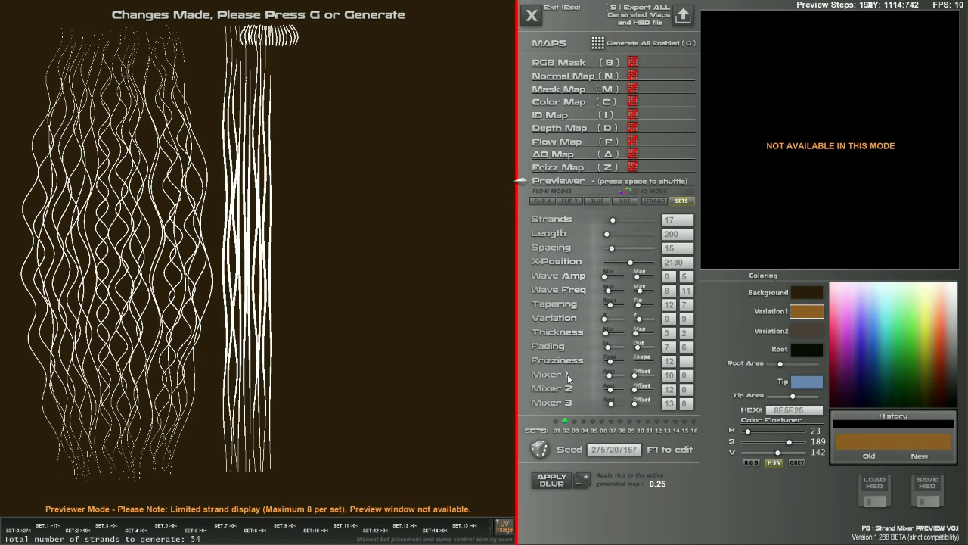
Increase set 02's fading in and out to 15 and 16, then start lowering the sliders below.
left_click_drag(608, 347, 644, 348)
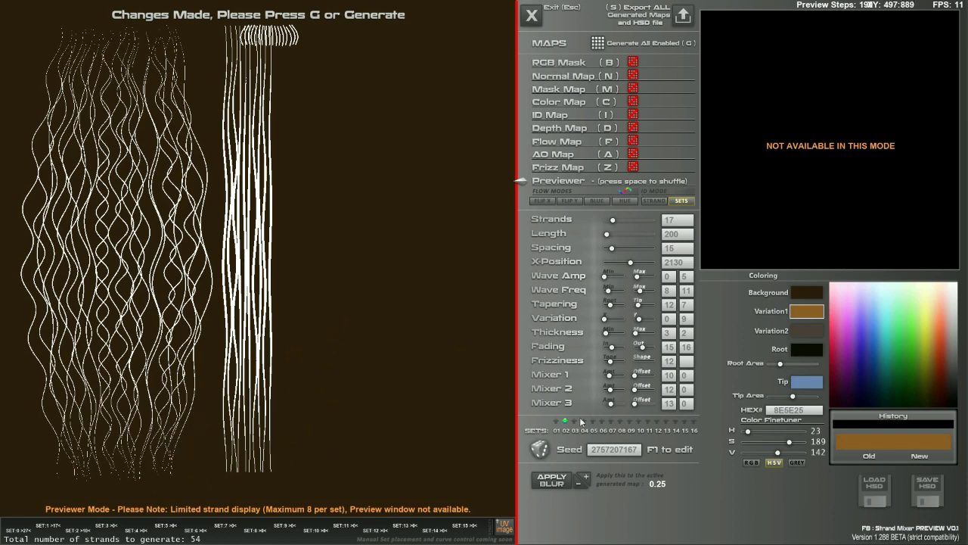
scroll(612, 377, "down", 1)
Lower set 02's fading, frizziness and Mixer 1, cut its strand count, and lengthen strands to 1040.
scroll(612, 361, "down", 6)
scroll(611, 346, "down", 6)
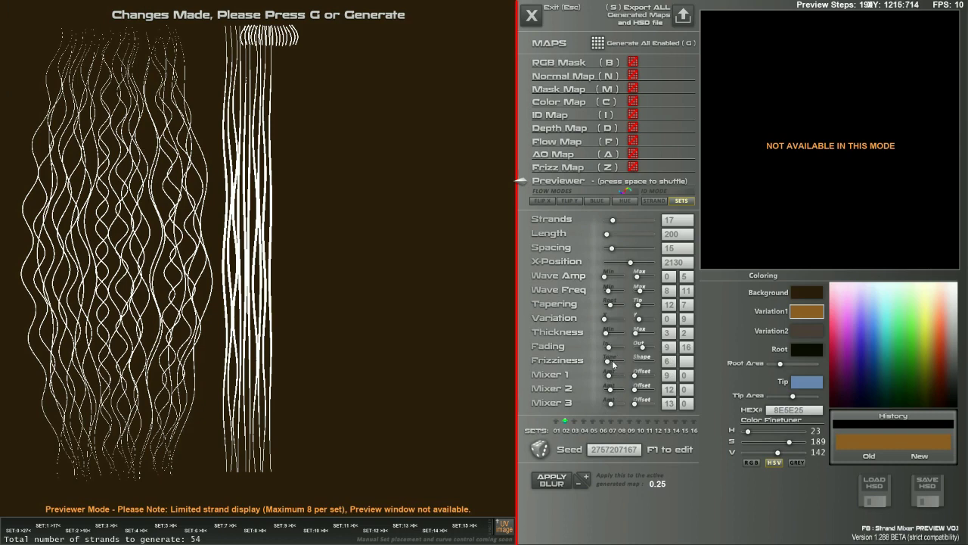
scroll(611, 362, "up", 7)
scroll(612, 362, "down", 3)
left_click_drag(613, 220, 612, 221)
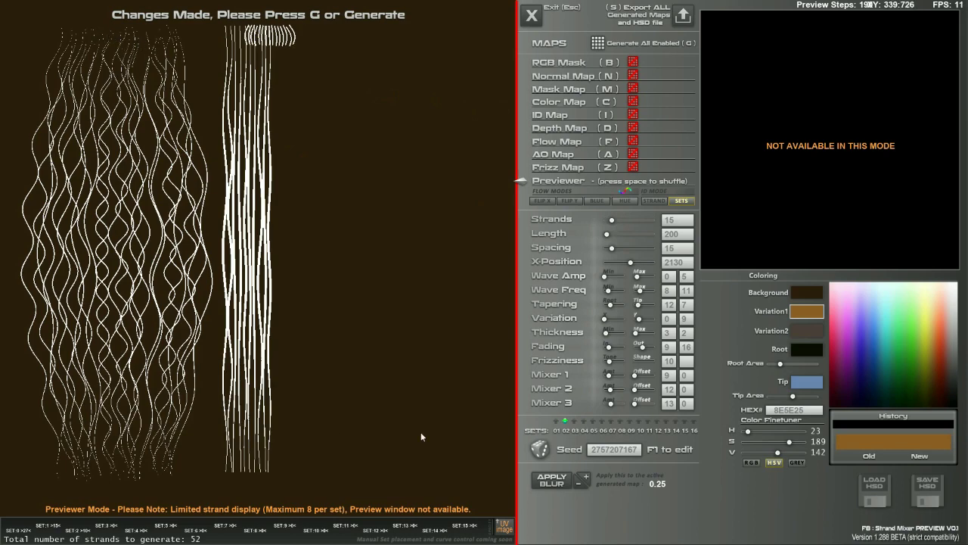
left_click_drag(612, 237, 609, 220)
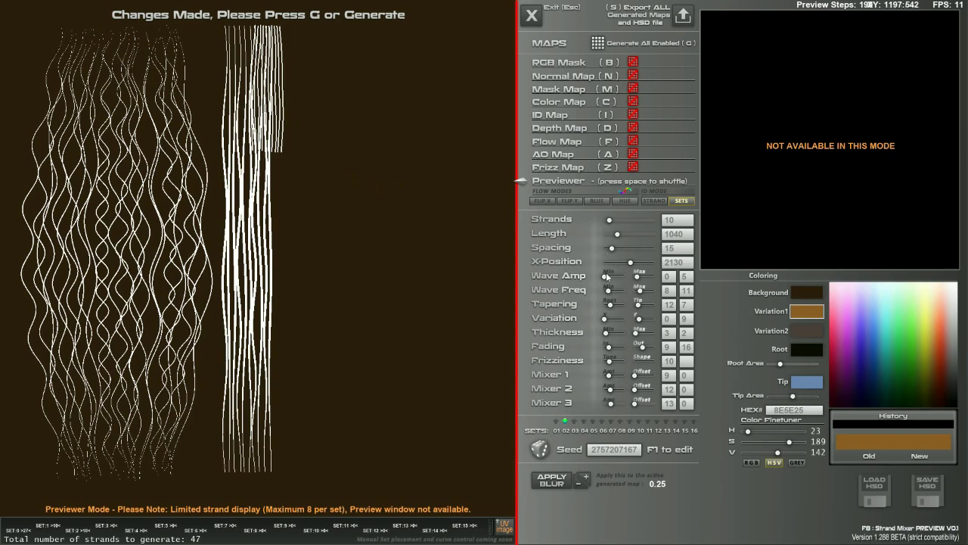
Raise set 02's wave sliders to amplitude 12/26 and frequency 31/11 for much wavier strands.
mouse_move(606, 277)
left_mouse_down()
mouse_move(620, 291)
mouse_move(610, 277)
left_mouse_up()
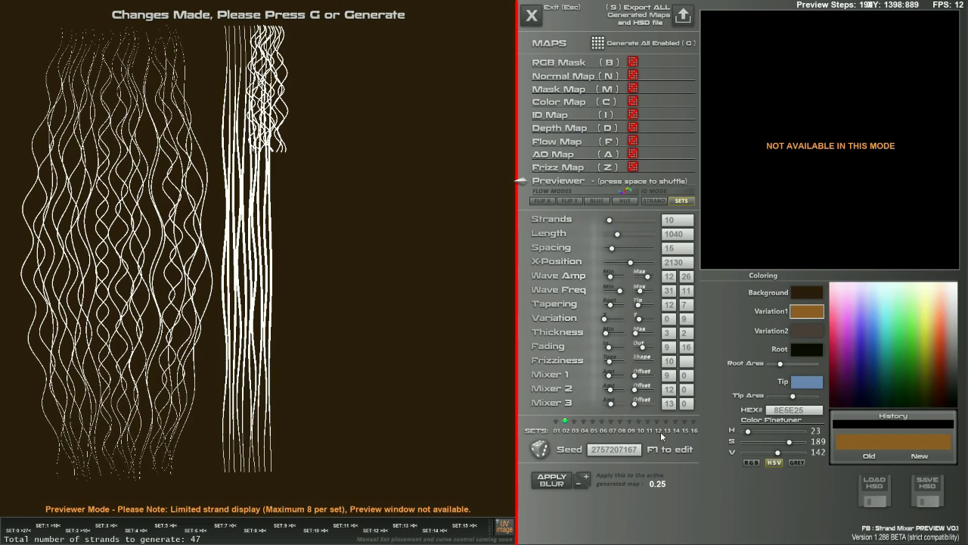
Move set 02 to the canvas's right side with 23 strands at length 2120.
left_click(636, 262)
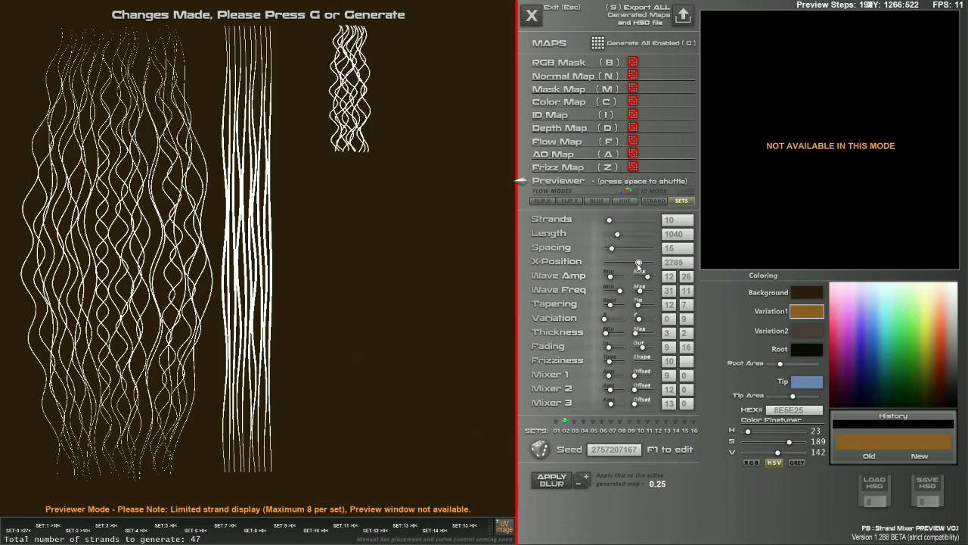
mouse_move(639, 264)
left_mouse_down()
mouse_move(610, 249)
mouse_move(639, 240)
mouse_move(647, 253)
left_mouse_up()
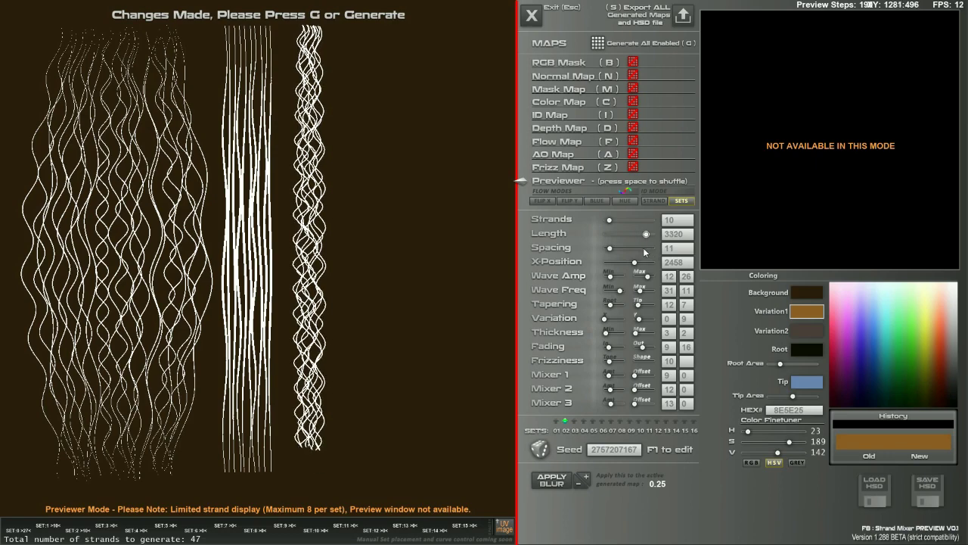
left_click(610, 220)
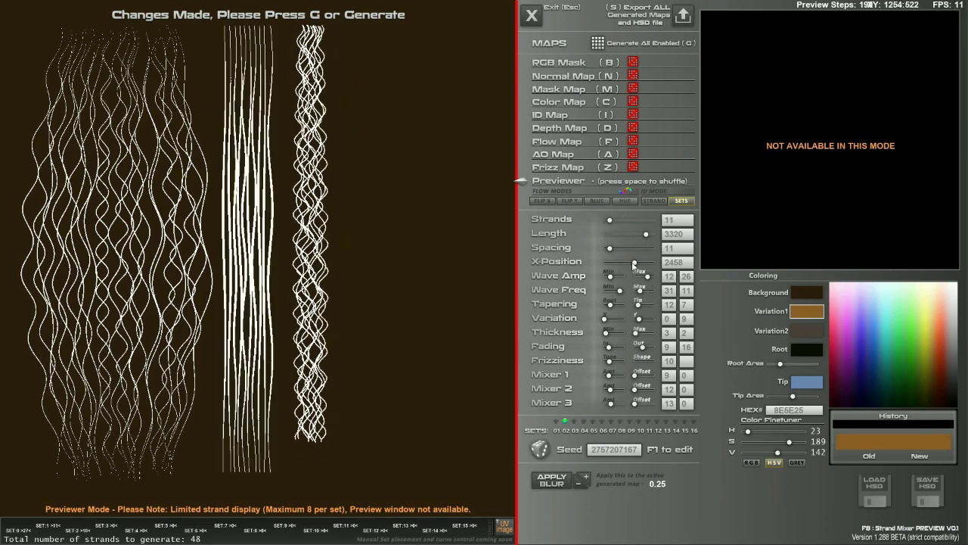
left_click_drag(632, 261, 634, 263)
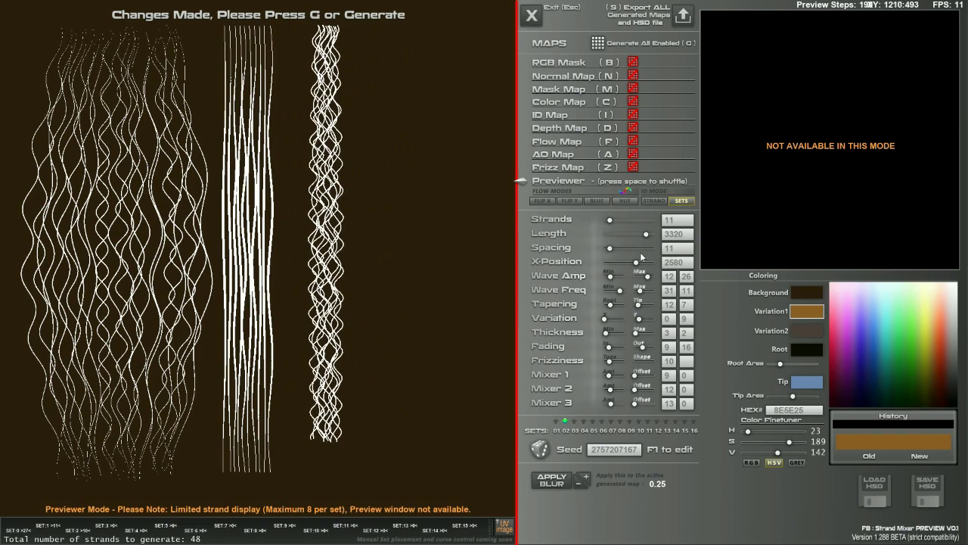
mouse_move(644, 232)
left_mouse_down()
mouse_move(631, 235)
mouse_move(618, 219)
mouse_move(607, 248)
mouse_move(381, 267)
mouse_move(617, 274)
mouse_move(614, 250)
left_mouse_up()
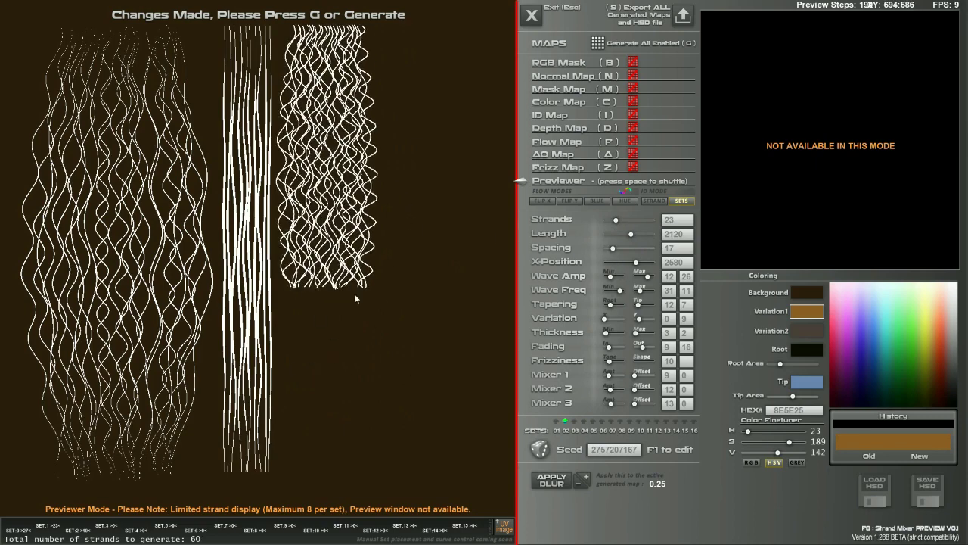
Raise the third column's root tapering to 22, nudge it right, and give it longer, smoother waves.
left_click_drag(603, 306, 647, 307)
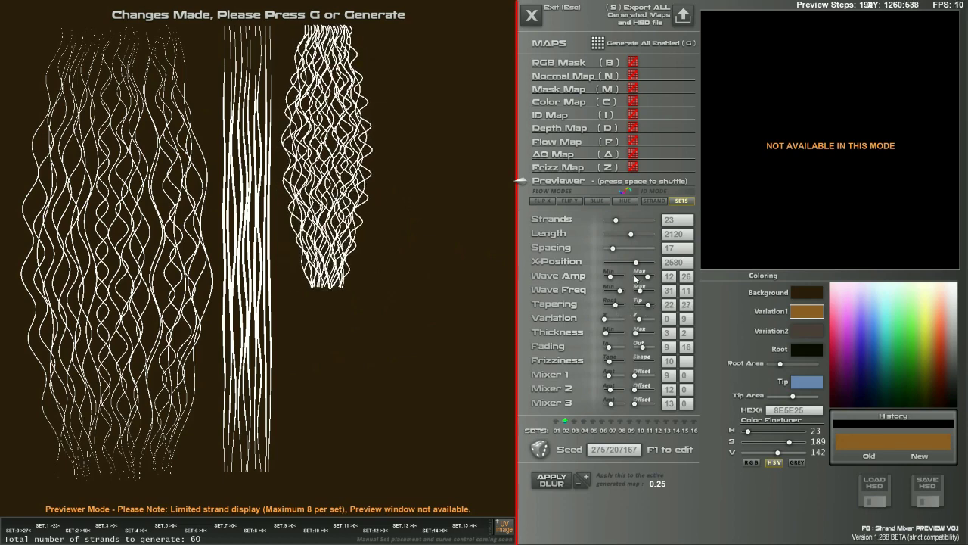
left_click_drag(635, 262, 613, 280)
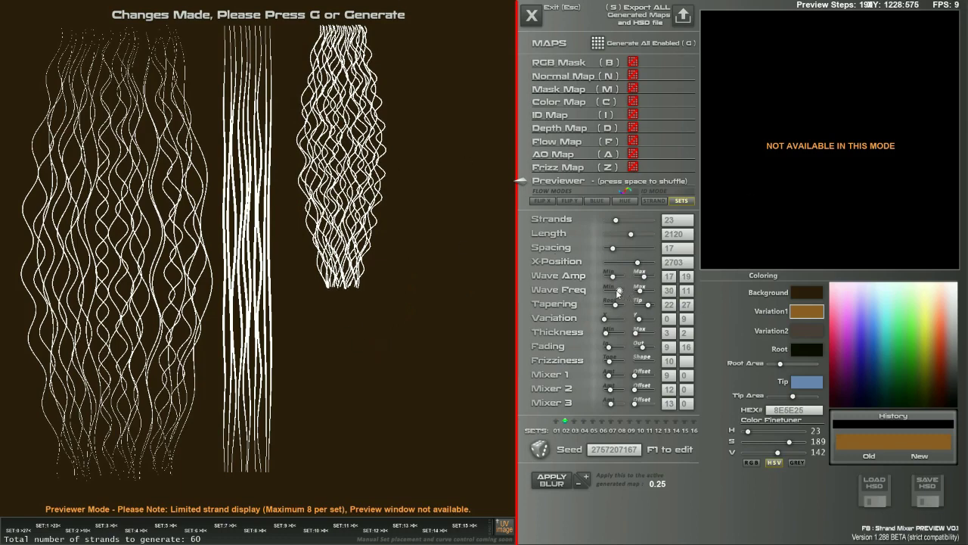
left_click_drag(620, 292, 645, 333)
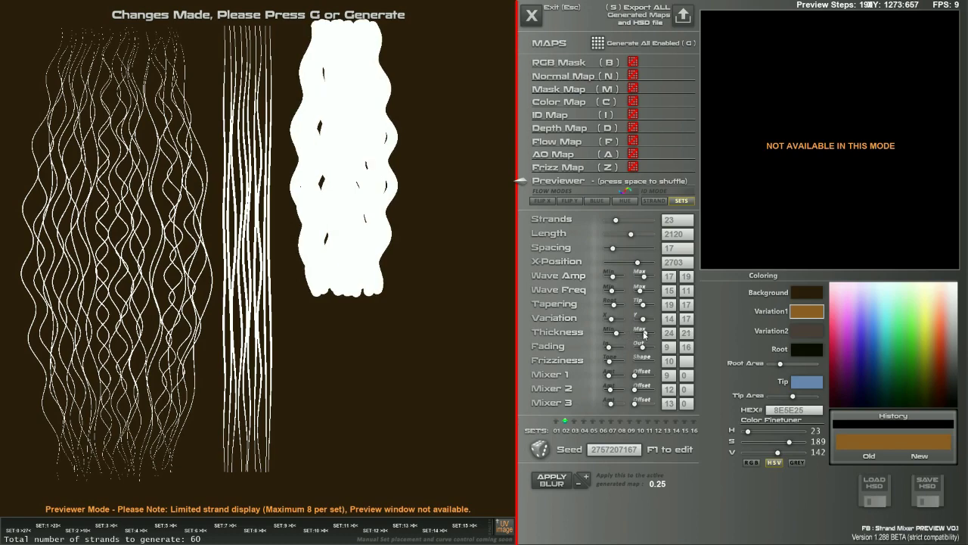
Reduce the third column's thickness back to thin strands and raise Mixer 1 Amount to 29.
left_click_drag(645, 333, 634, 334)
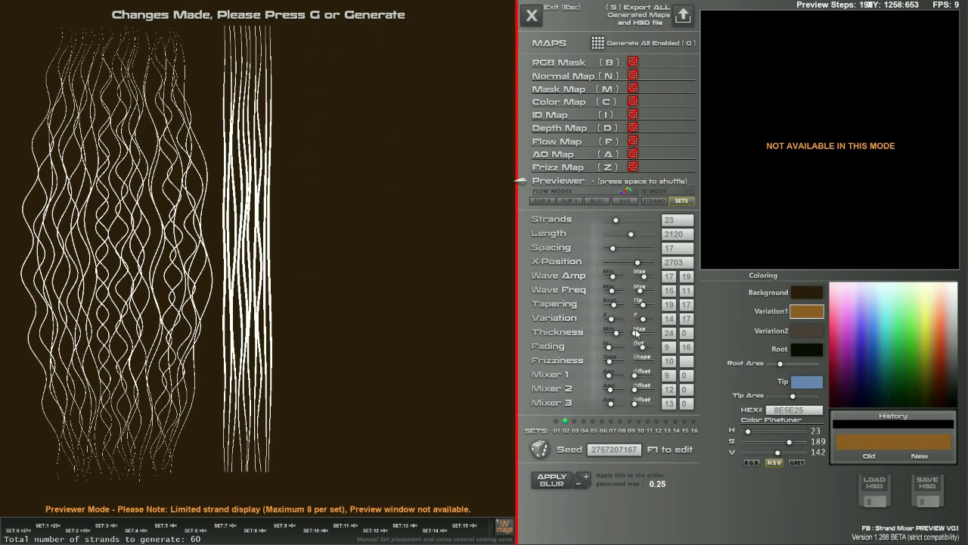
left_click_drag(636, 334, 637, 338)
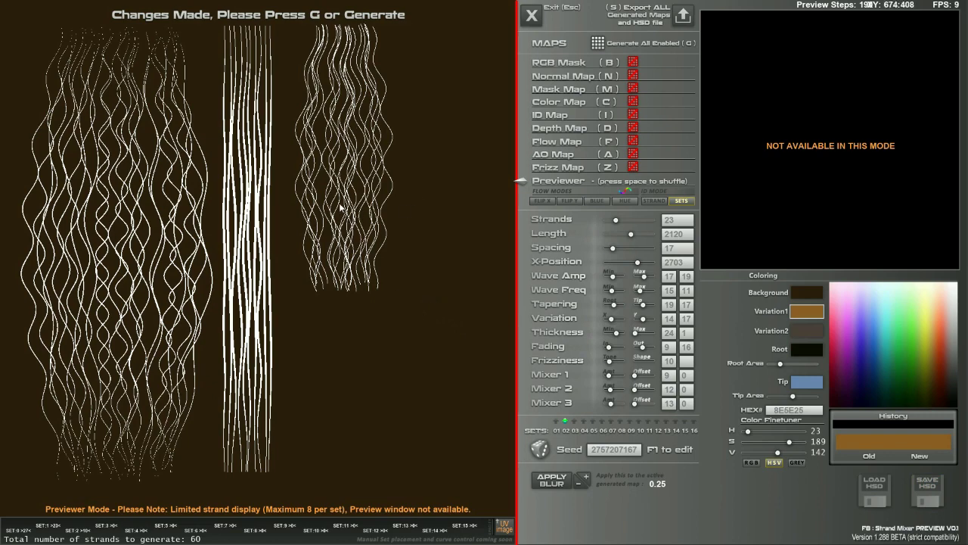
left_click_drag(618, 333, 613, 361)
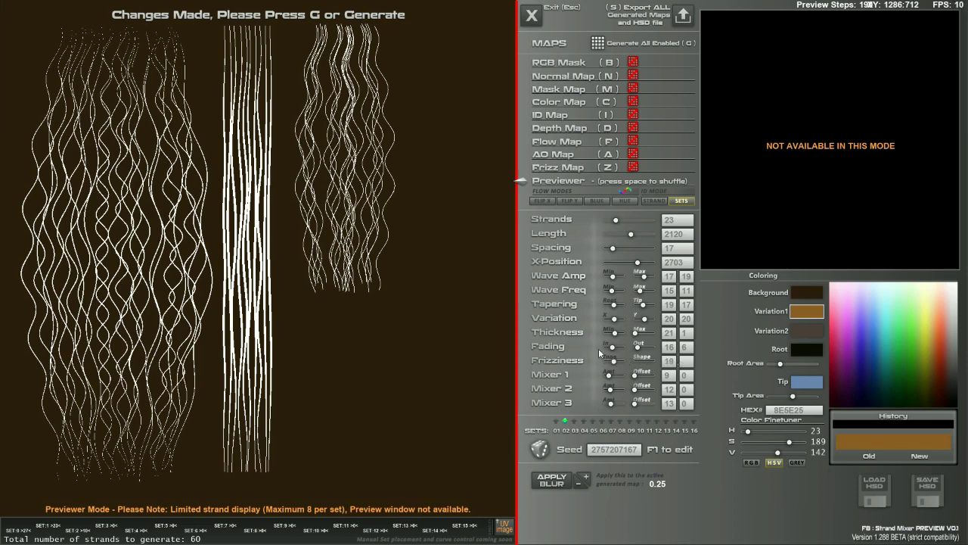
mouse_move(615, 376)
left_mouse_down()
mouse_move(640, 377)
mouse_move(617, 377)
left_mouse_up()
key("Tab")
Drag Mixer 0's middle, lower and upper path points sideways into sharp S-shaped bends.
left_click_drag(264, 226, 292, 224)
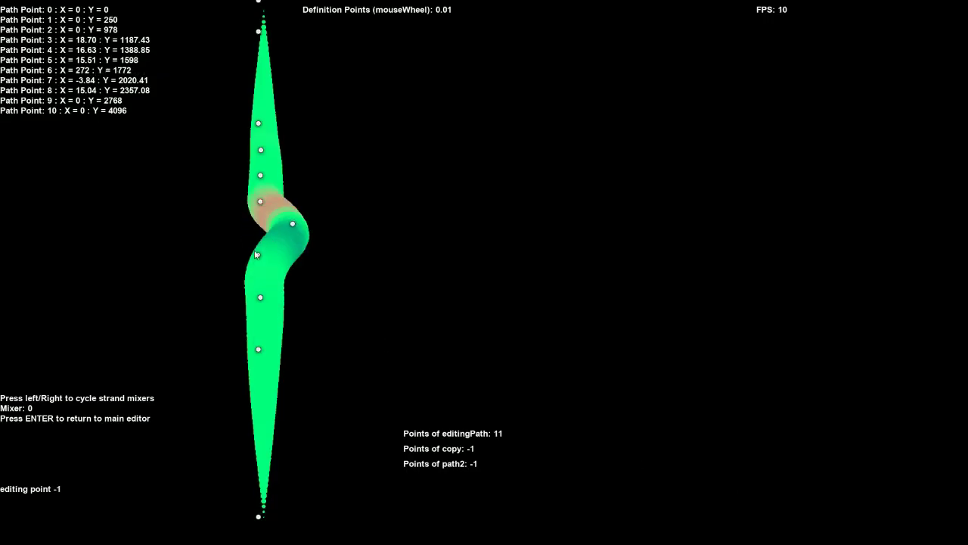
left_click_drag(257, 255, 228, 264)
left_click_drag(258, 349, 302, 357)
left_click_drag(260, 297, 244, 339)
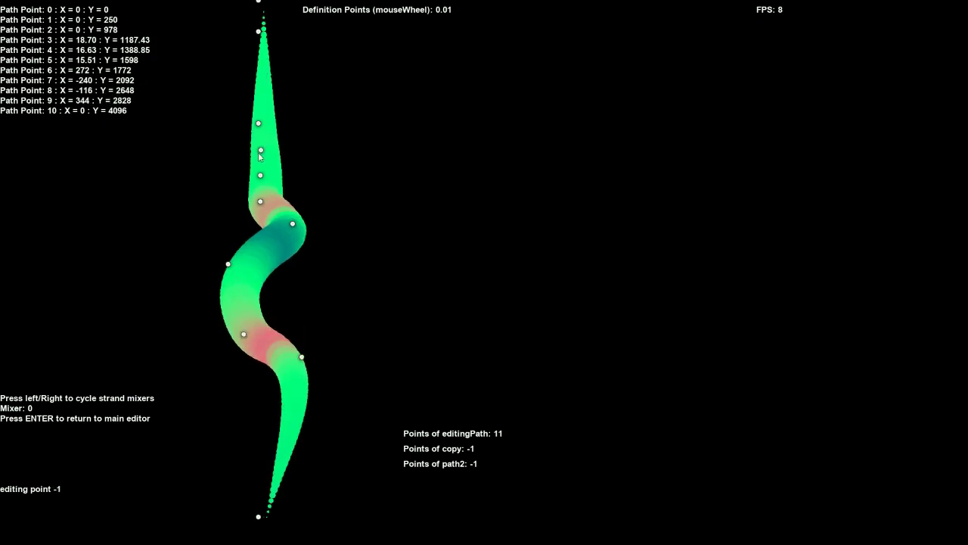
left_click_drag(260, 175, 410, 84)
left_click_drag(283, 149, 335, 164)
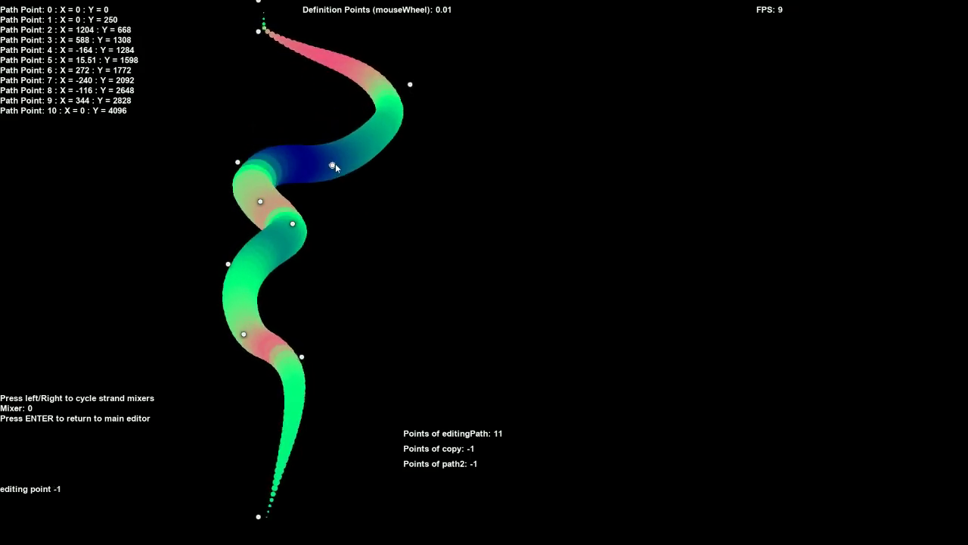
left_click_drag(293, 224, 314, 252)
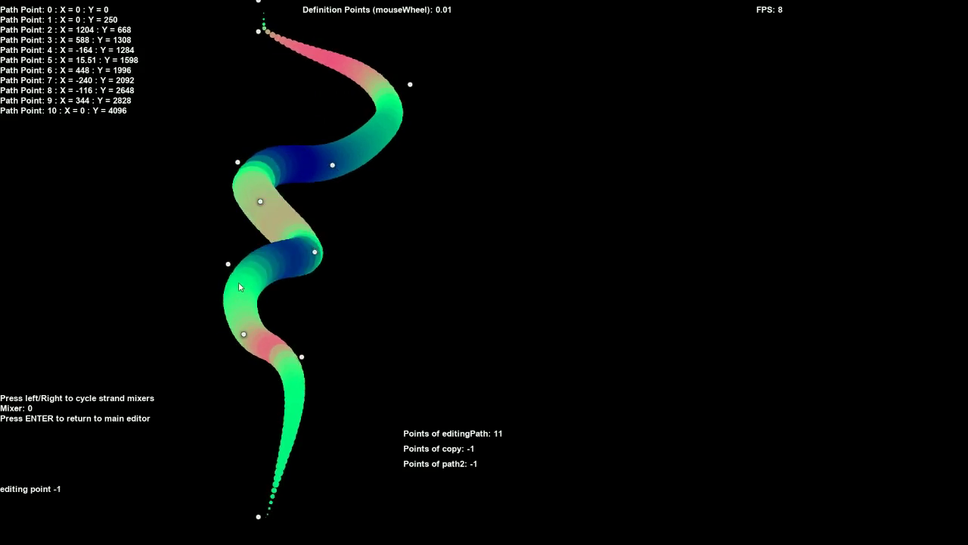
Cycle through the other mixer paths with the arrow keys and come back to Mixer 0.
key("Right")
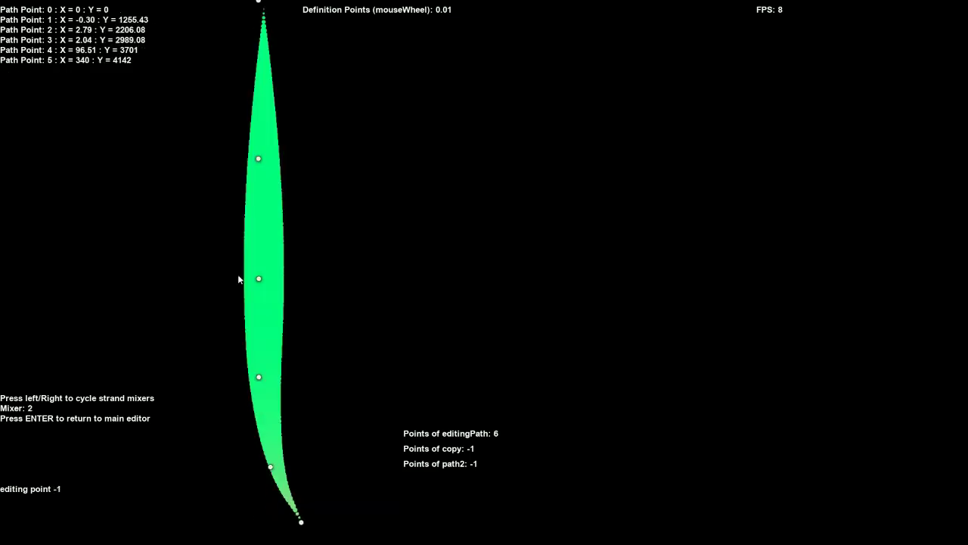
key("Left")
key("Right")
key("Left")
key("Left")
key("Right")
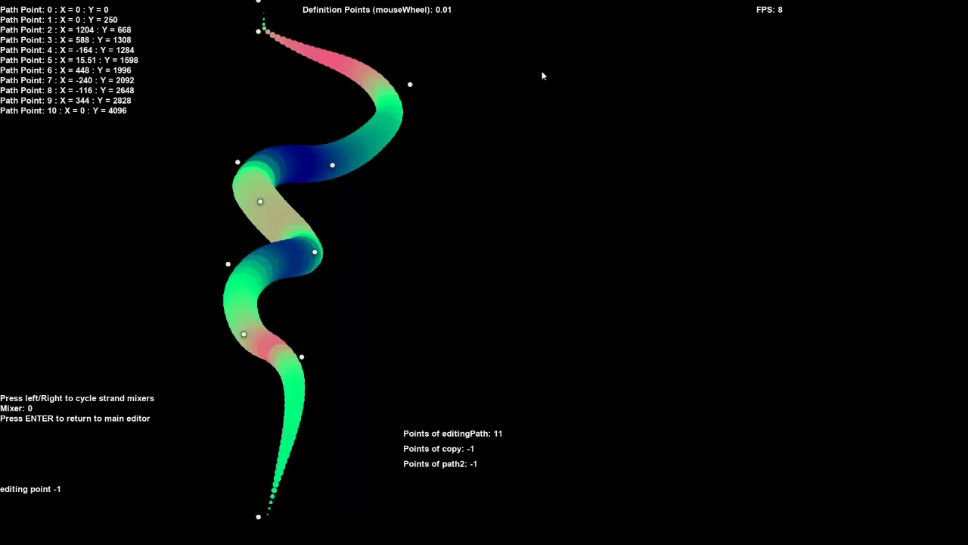
Change the amounts and offsets of Mixers 1–3 and lower frizziness to 13.
key("Return")
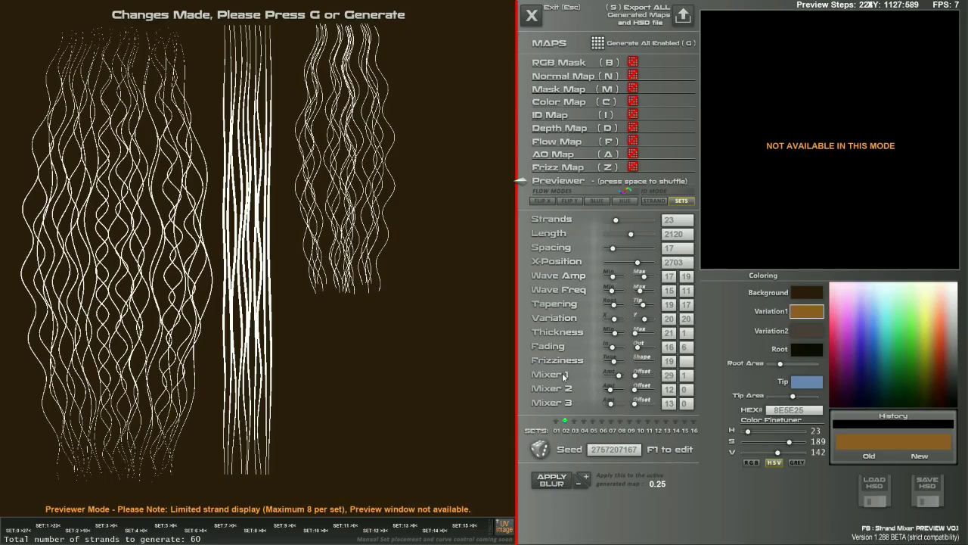
left_click_drag(616, 375, 617, 403)
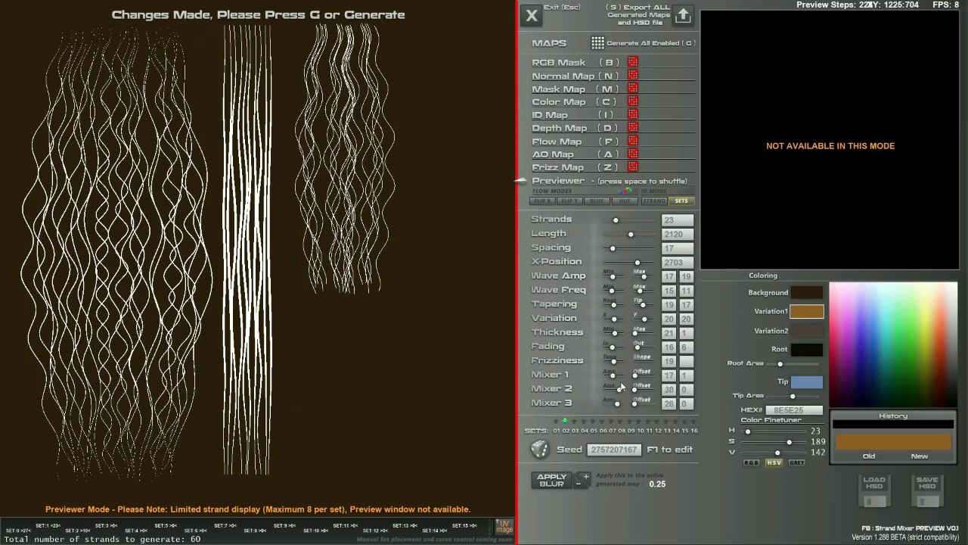
left_click(644, 390)
left_click(644, 375)
left_click(644, 403)
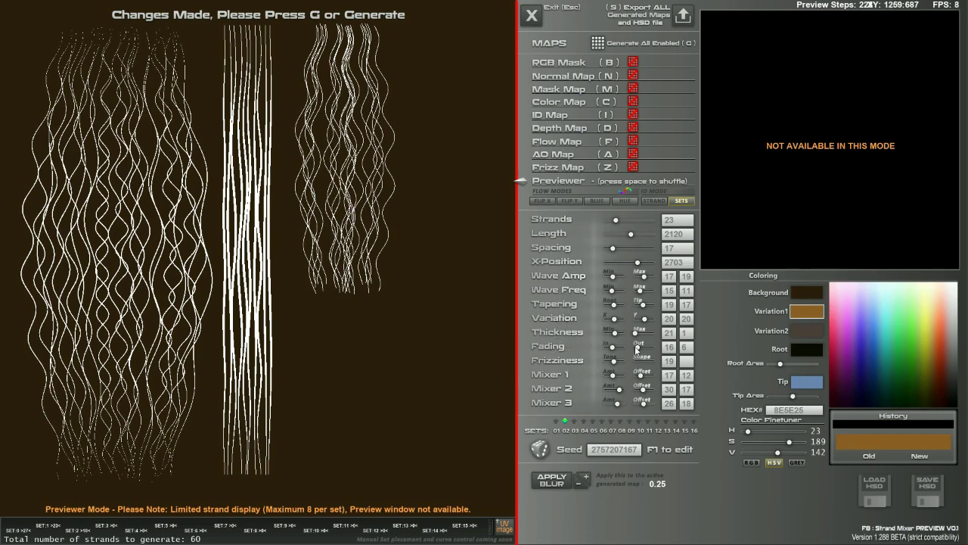
left_click_drag(613, 362, 611, 362)
Make the third set shorter (760) and sparser, adjust spacing and position, then exit the mixer.
left_click(620, 219)
left_click(620, 234)
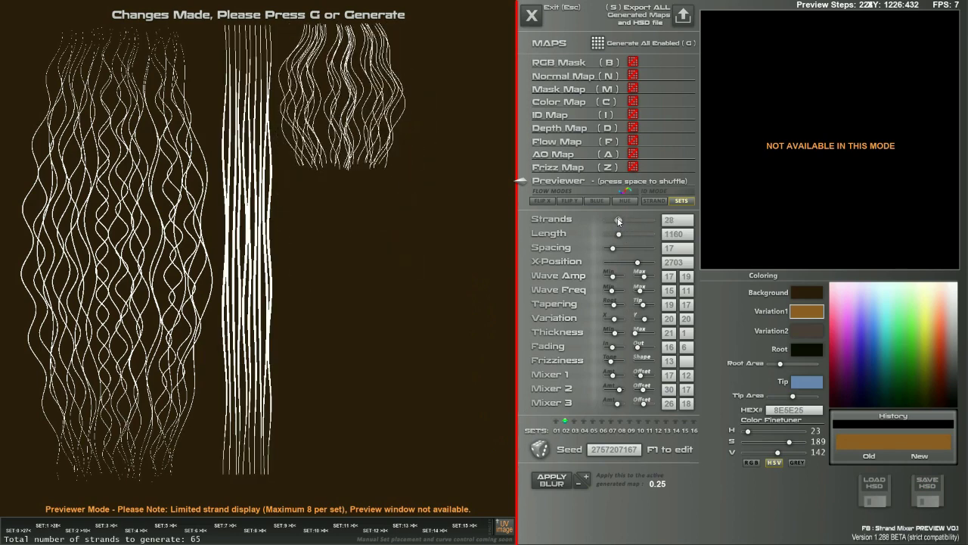
left_click(624, 220)
left_click_drag(624, 220, 611, 247)
left_click(614, 234)
left_click(617, 248)
left_click(625, 262)
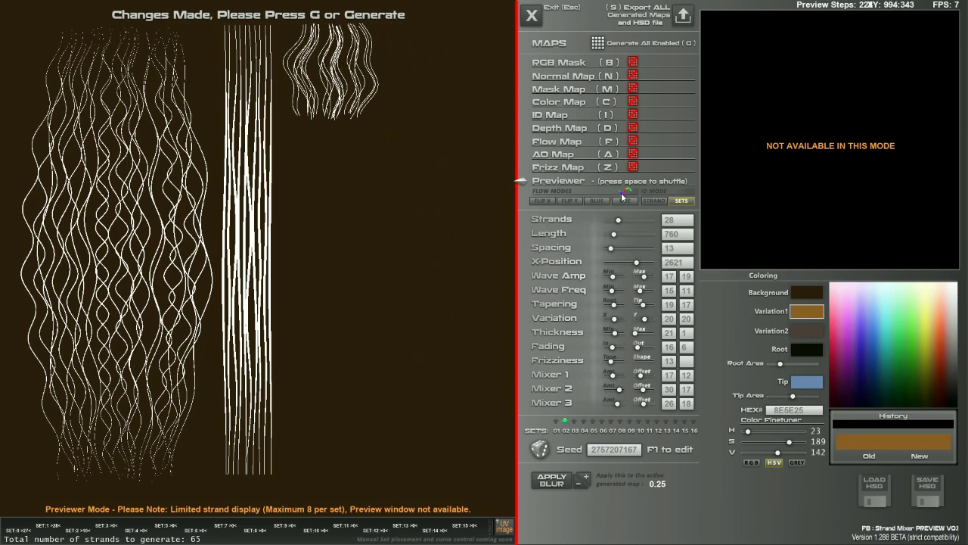
left_click_drag(615, 236, 616, 220)
left_click(531, 18)
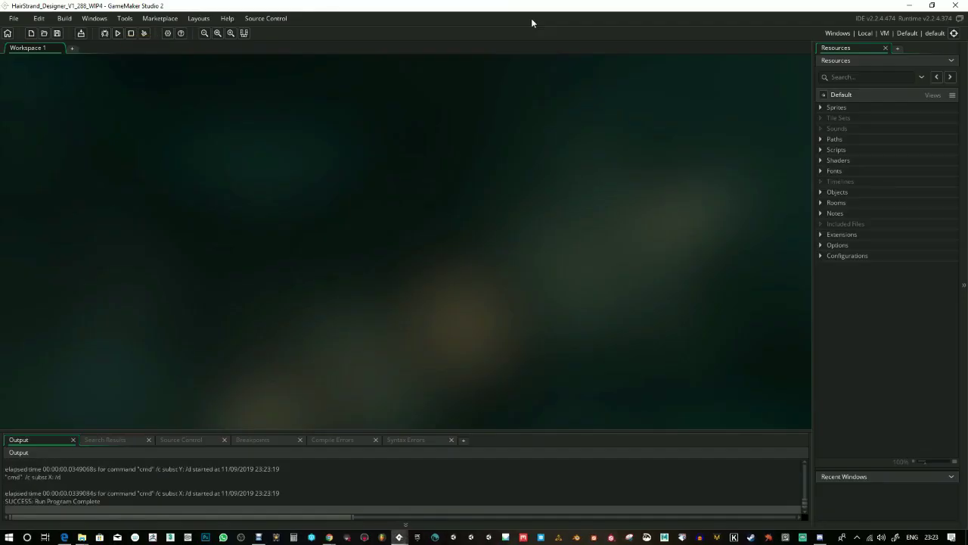
Switch to Chrome and load youtube.com in a new tab.
key("alt+Tab")
key("alt+Tab")
key("alt+Tab")
key("alt+Tab")
key("alt+Tab")
key("alt+Tab")
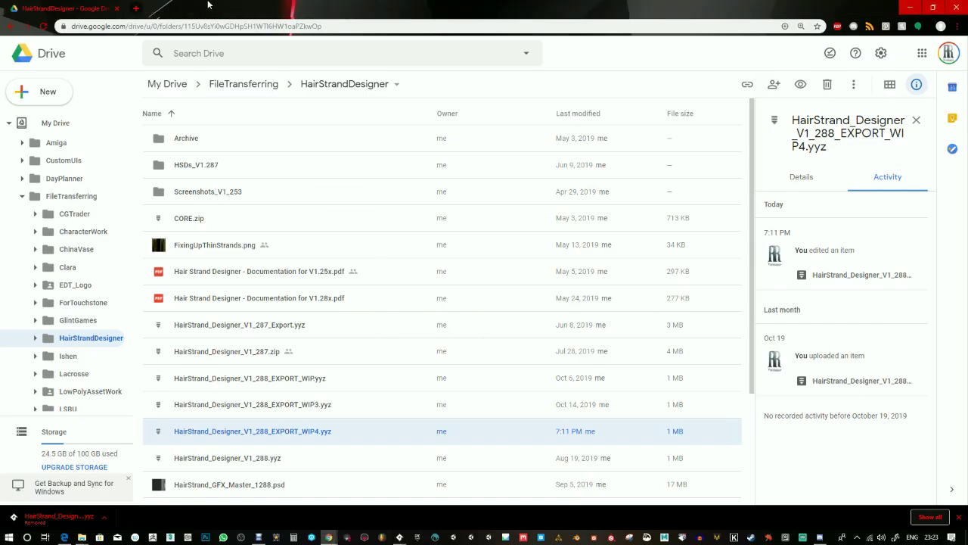
left_click(135, 8)
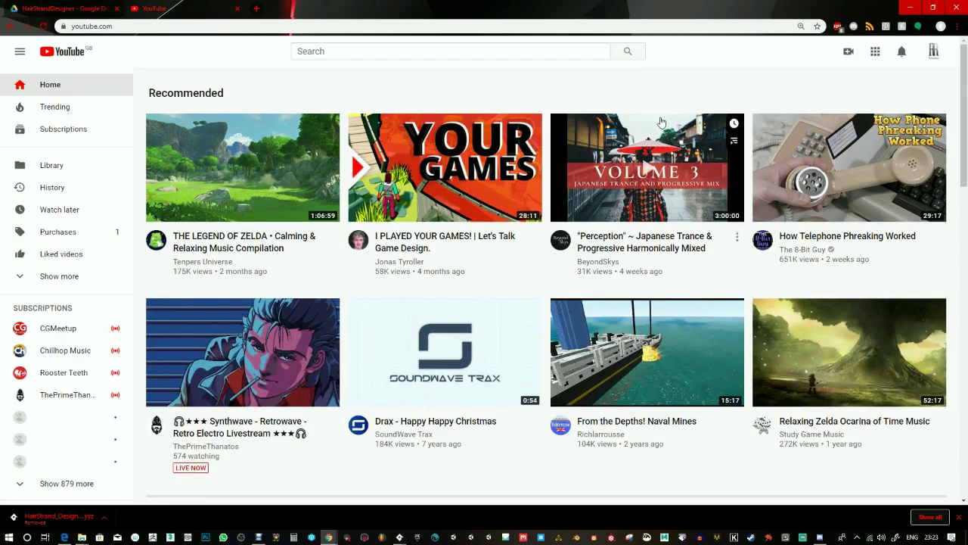
Go to your own channel's videos and play the 'Hair Strand Designer - V1.287' promo video.
left_click(934, 57)
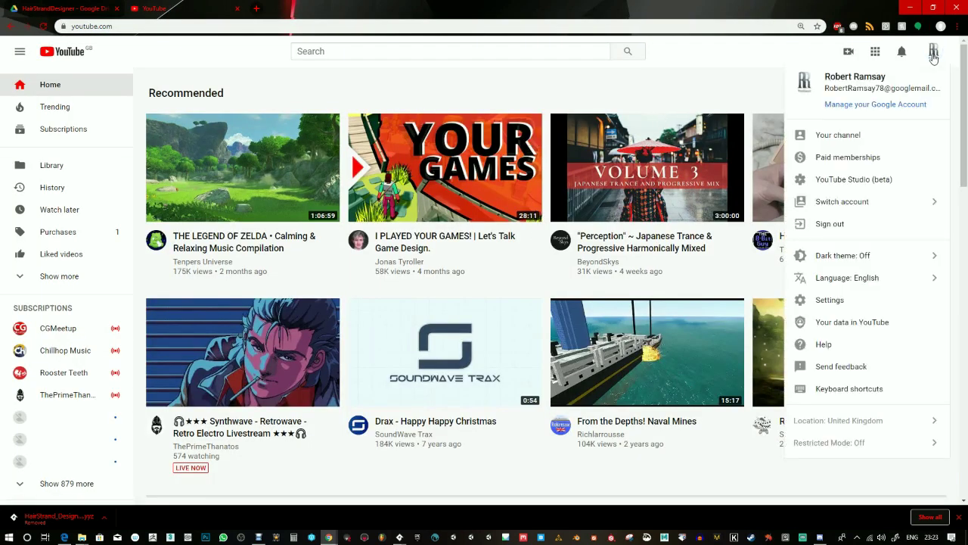
left_click(817, 135)
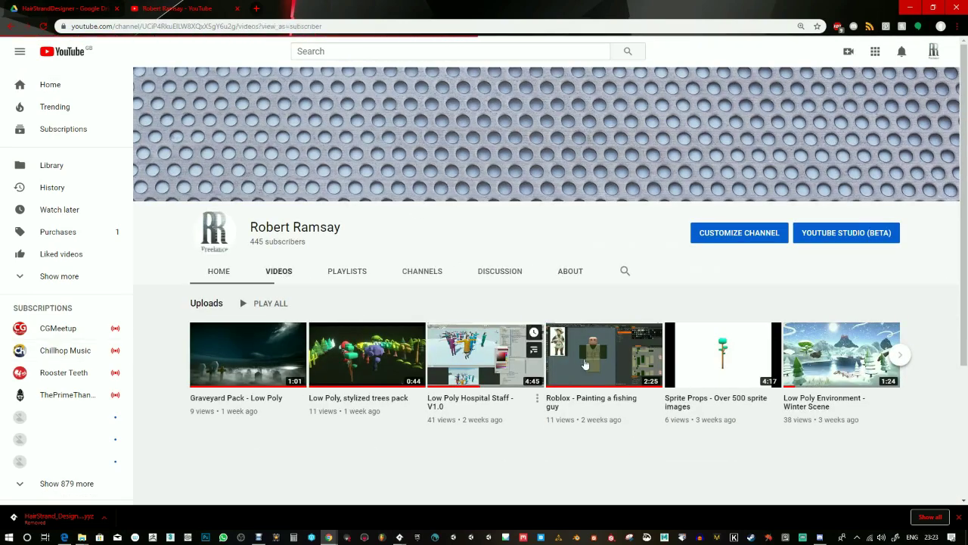
scroll(522, 345, "down", 3)
scroll(520, 346, "down", 2)
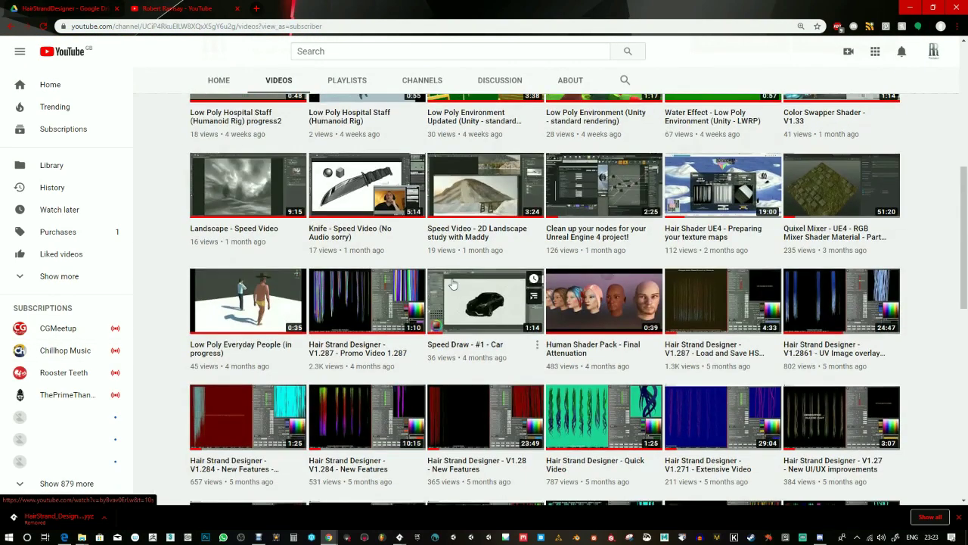
left_click(351, 323)
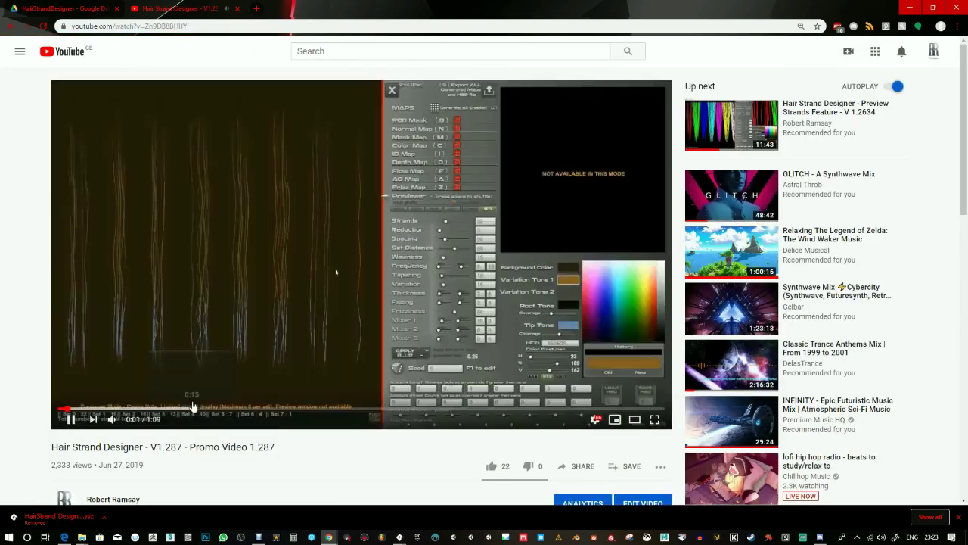
Mute the promo, watch it full screen, and skip ahead to the RGB mask preview at 0:50.
left_click(111, 418)
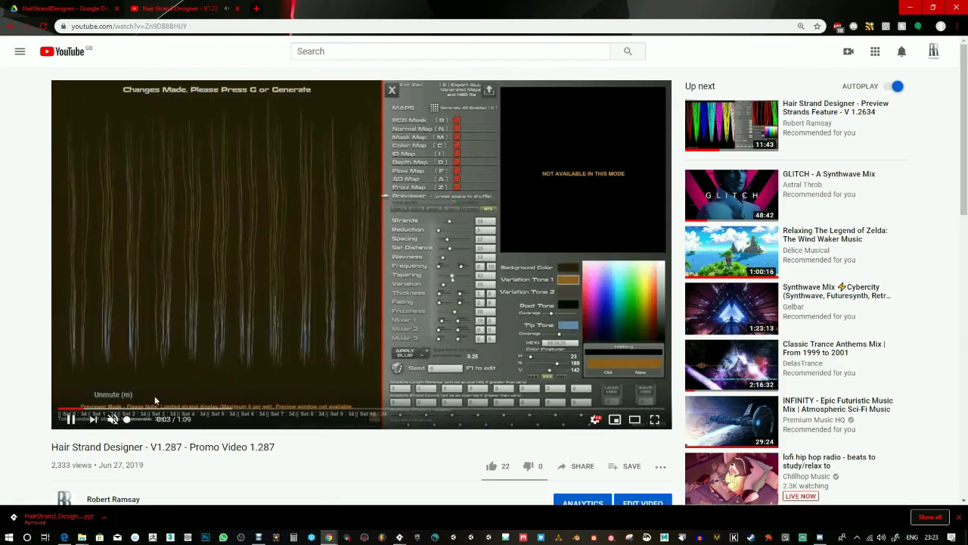
left_click(660, 424)
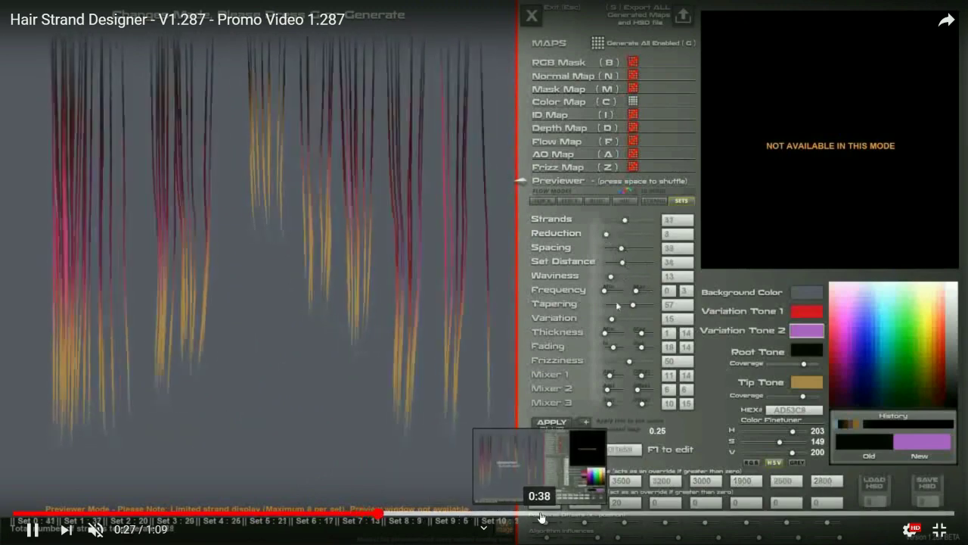
left_click(606, 515)
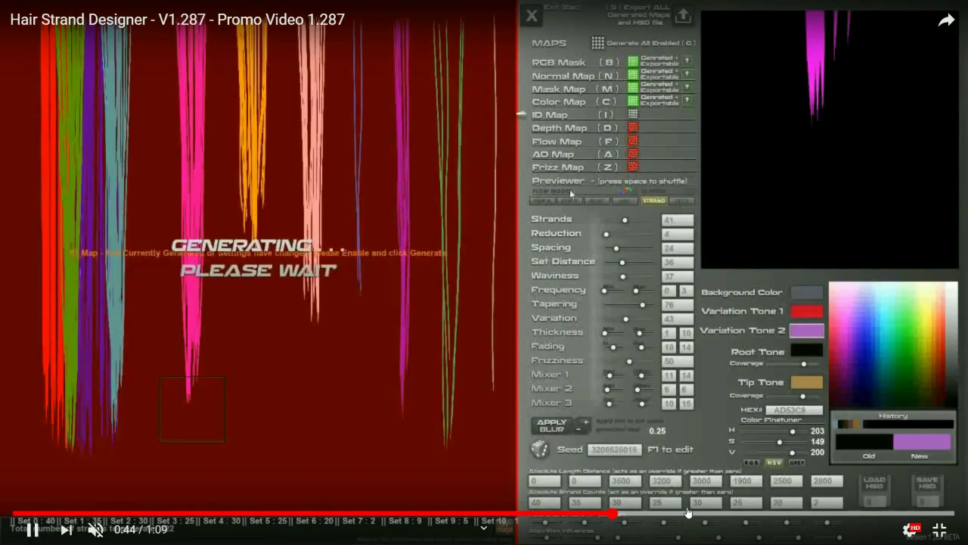
left_click(686, 515)
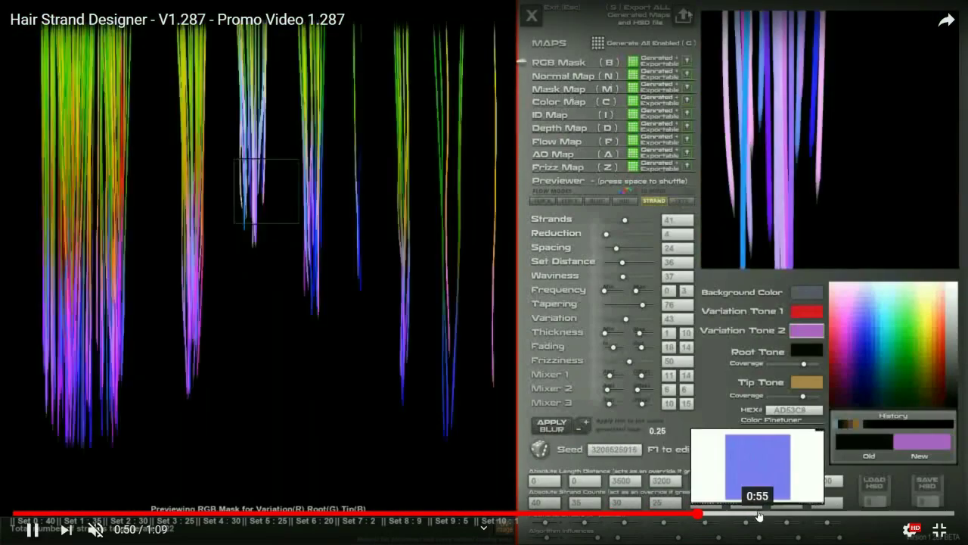